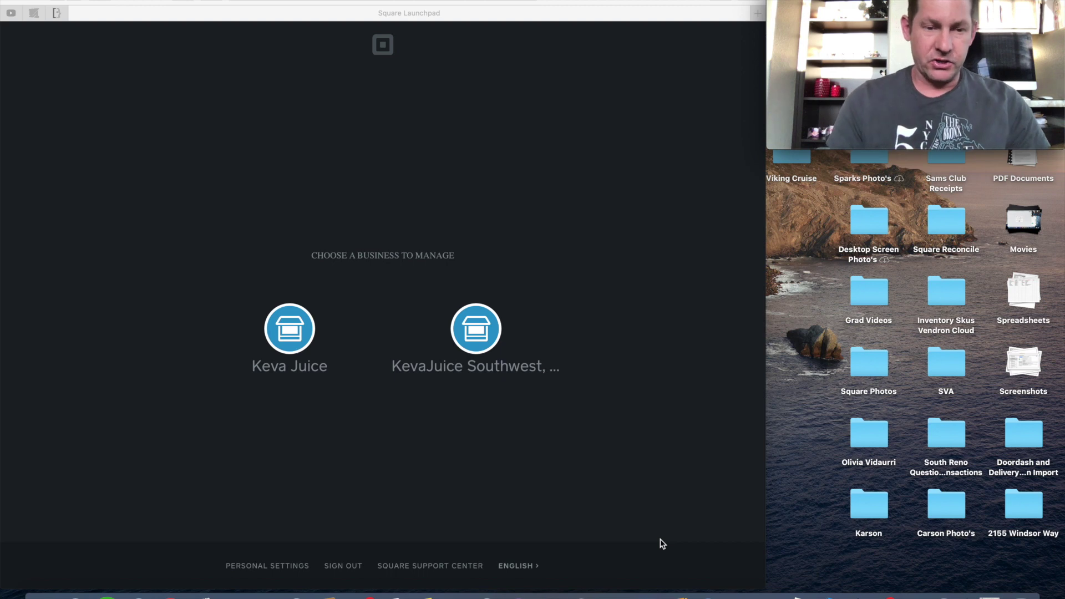
Bring the Square 'Choose a business to manage' chooser to the front.
{"action": "left_click", "coordinate": [298, 353]}
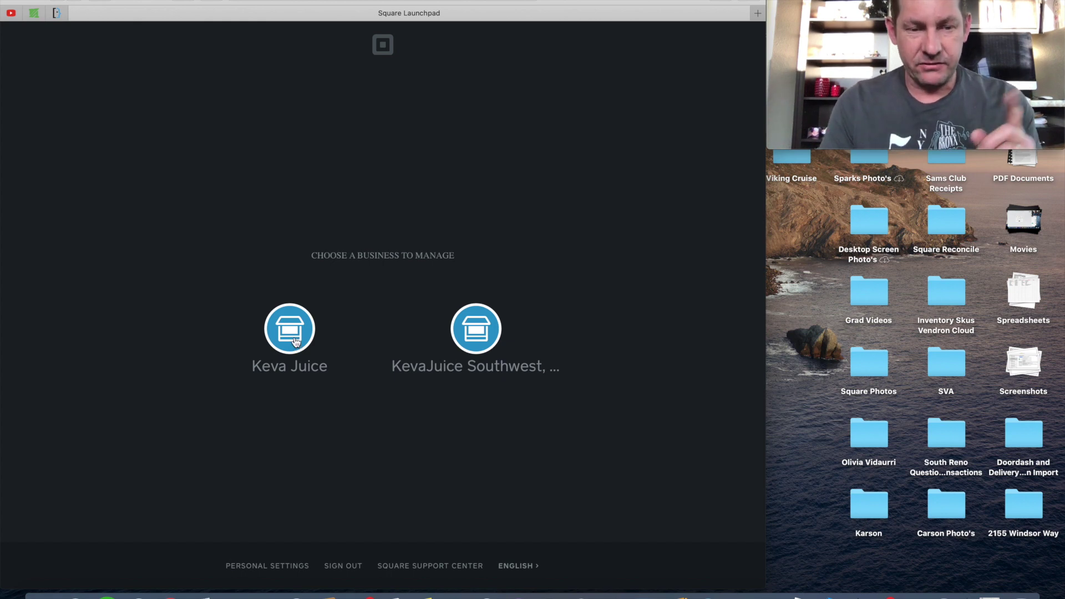
Enter the Keva Juice business, review the Sales Summary report, and head toward Customers.
{"action": "left_click", "coordinate": [295, 340]}
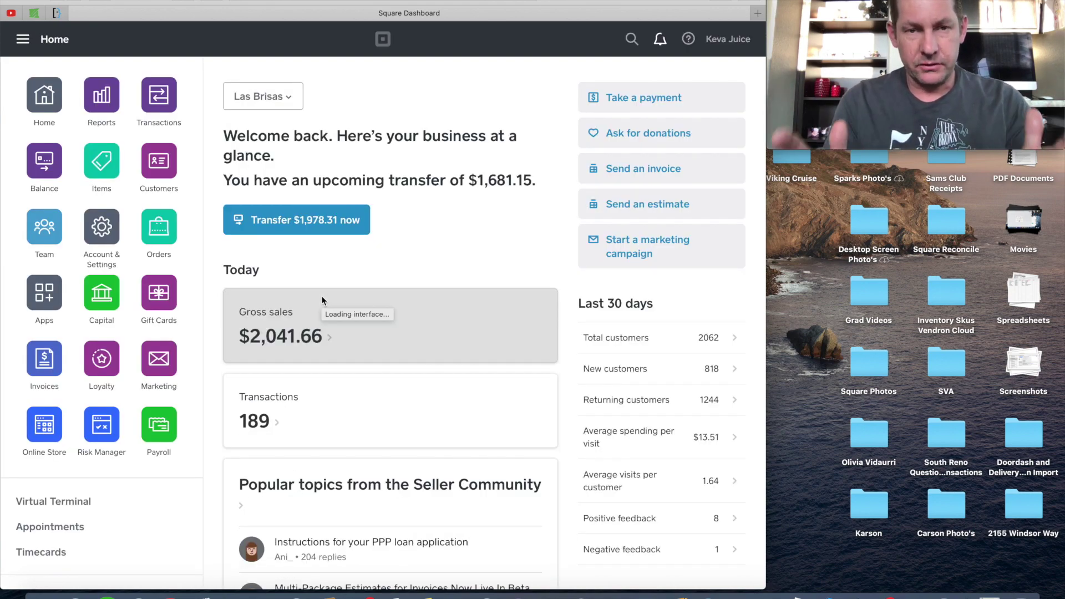
{"action": "left_click", "coordinate": [102, 97]}
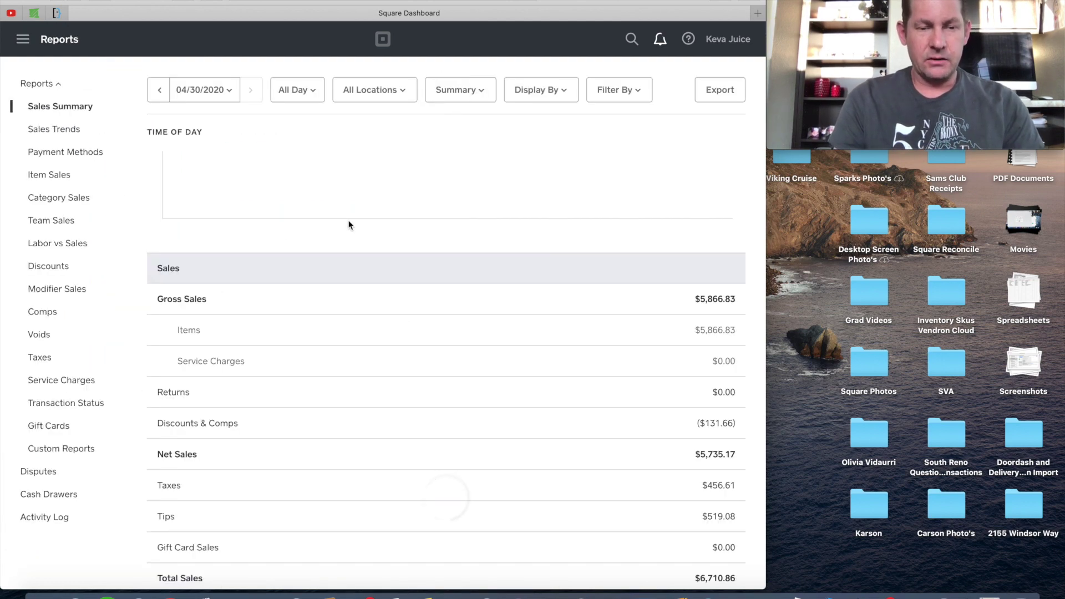
{"action": "scroll", "coordinate": [421, 296], "scroll_direction": "down", "scroll_amount": 1}
{"action": "scroll", "coordinate": [642, 287], "scroll_direction": "down", "scroll_amount": 1}
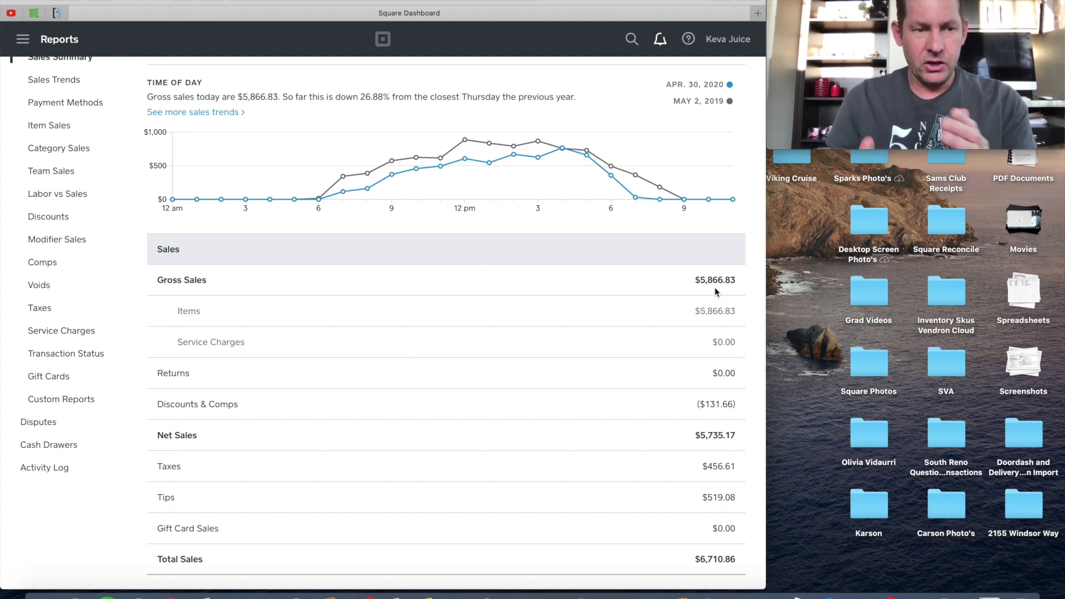
{"action": "left_click", "coordinate": [22, 39]}
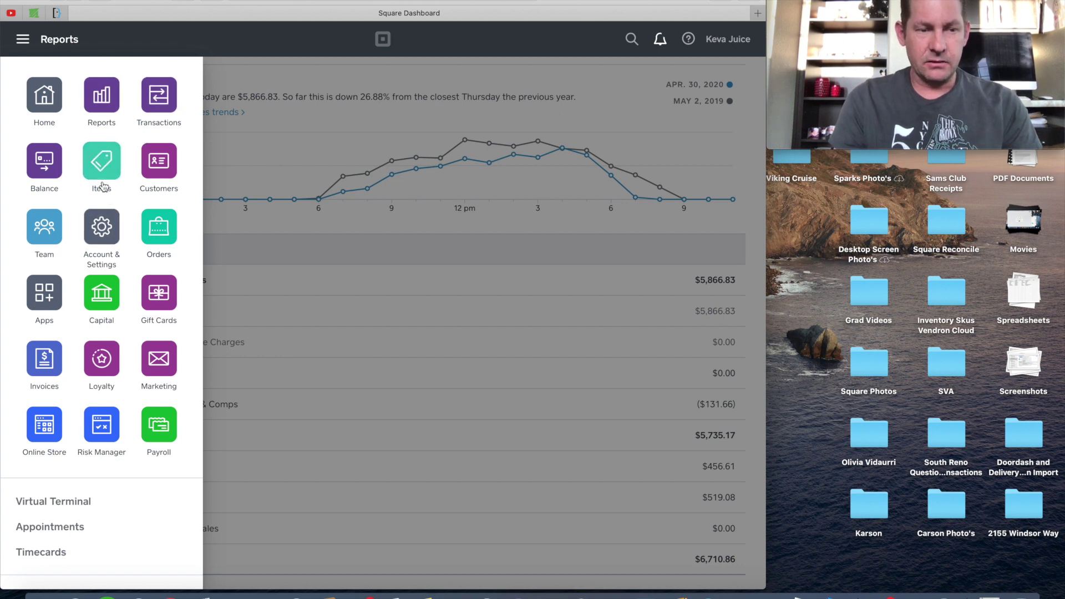
View the customer directory and look over the All Customers group list.
{"action": "left_click", "coordinate": [161, 162]}
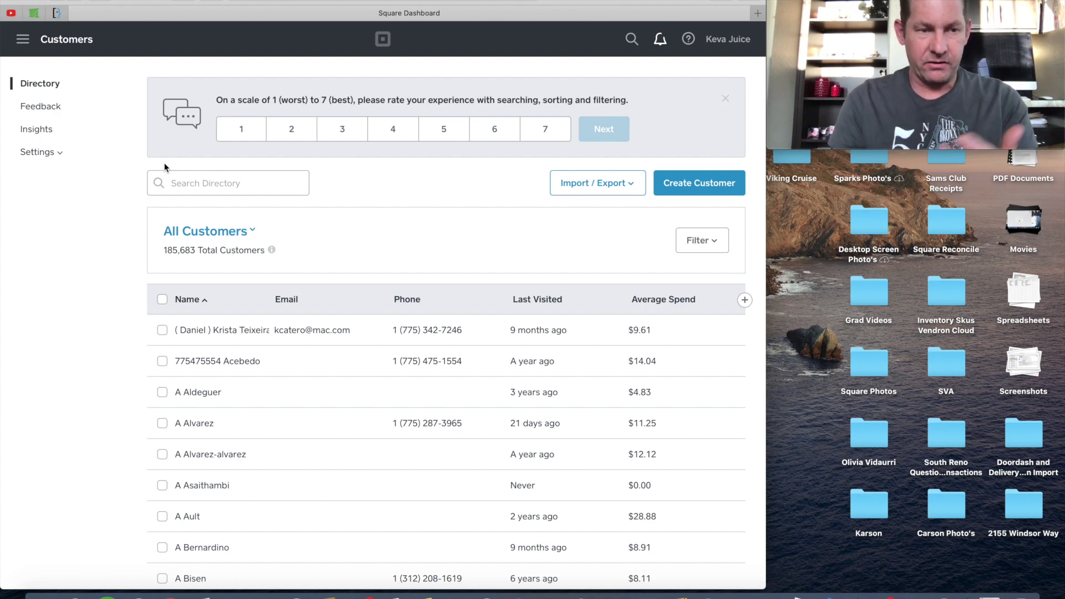
{"action": "left_click", "coordinate": [253, 233]}
{"action": "scroll", "coordinate": [259, 321], "scroll_direction": "down", "scroll_amount": 3}
{"action": "scroll", "coordinate": [267, 325], "scroll_direction": "down", "scroll_amount": 5}
{"action": "scroll", "coordinate": [260, 325], "scroll_direction": "down", "scroll_amount": 1}
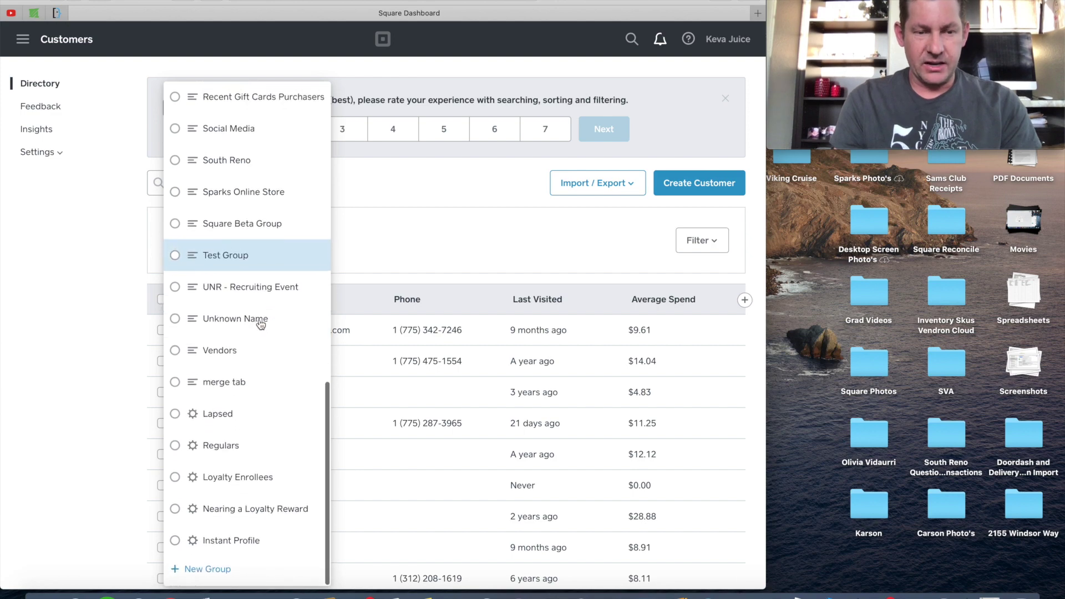
{"action": "scroll", "coordinate": [260, 325], "scroll_direction": "up", "scroll_amount": 2}
{"action": "scroll", "coordinate": [261, 324], "scroll_direction": "up", "scroll_amount": 10}
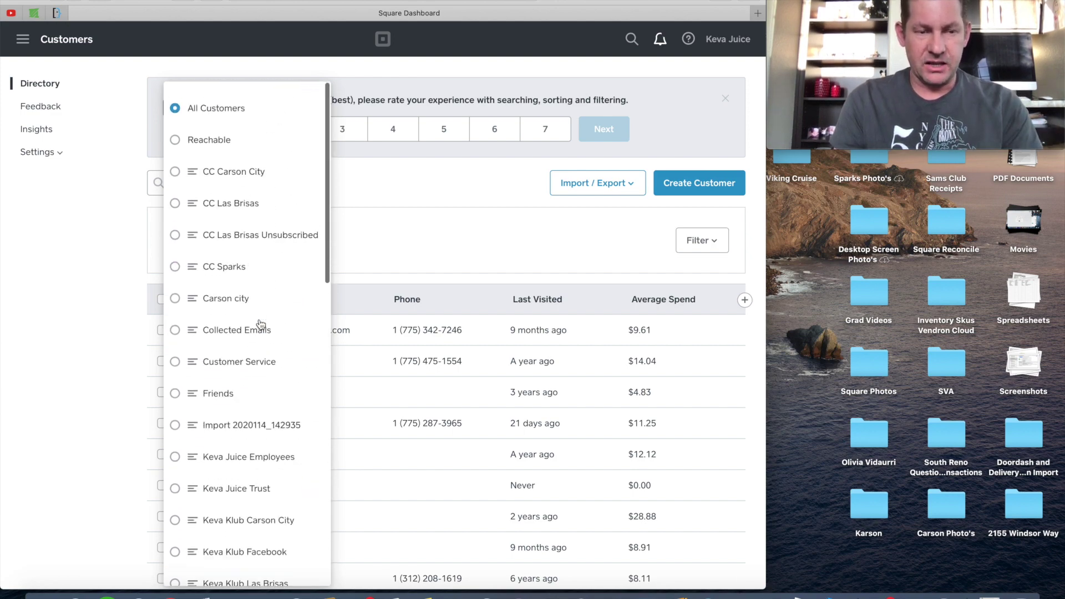
{"action": "left_click", "coordinate": [123, 281]}
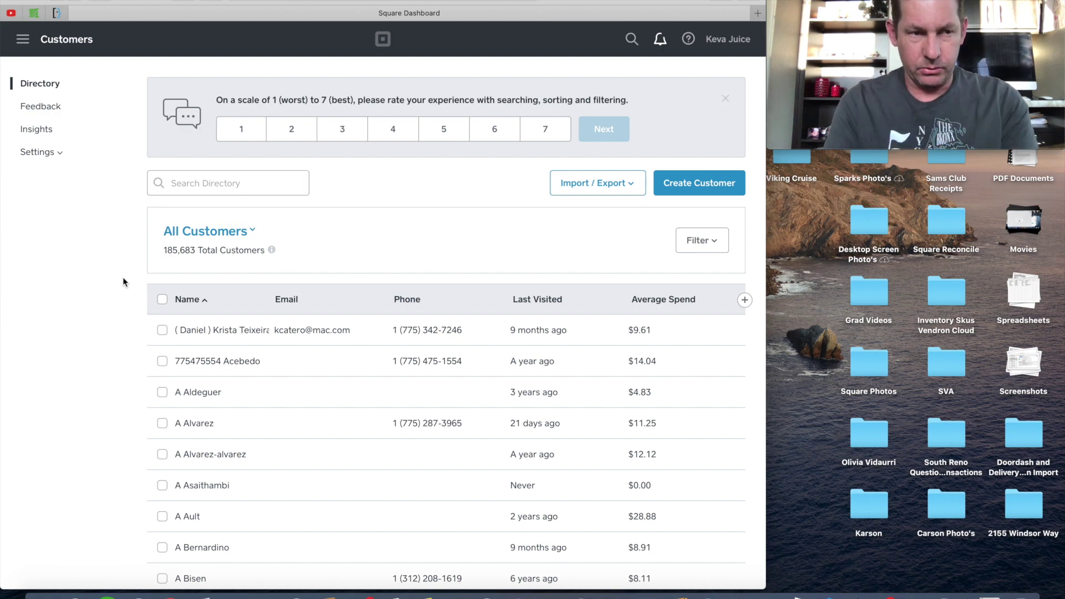
Launch the Online Store for Keva Juice – Northern Nevada from the navigation menu.
{"action": "left_click", "coordinate": [23, 38]}
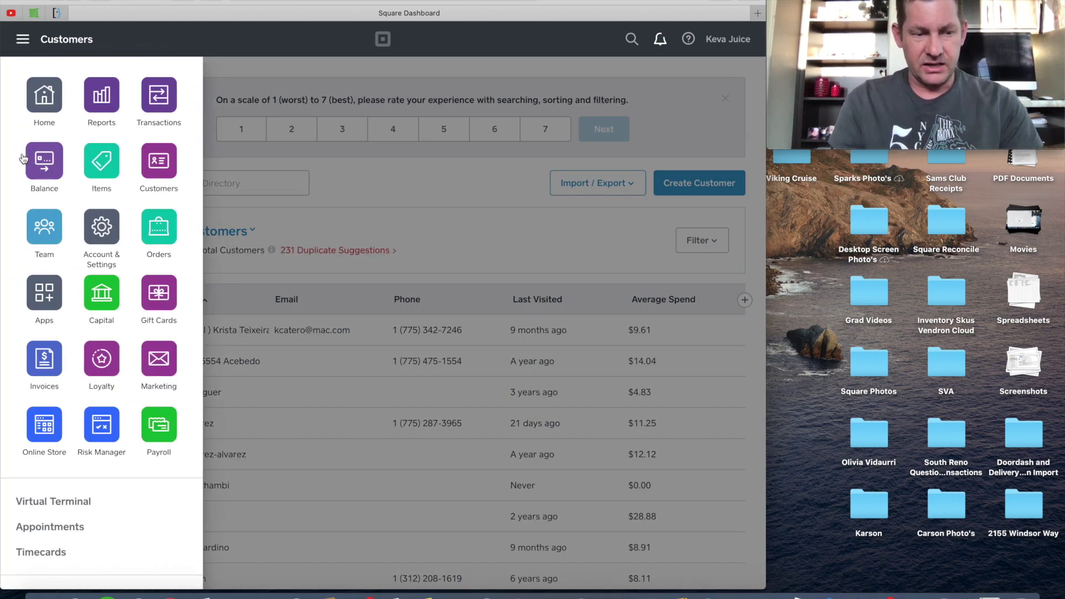
{"action": "left_click", "coordinate": [44, 430]}
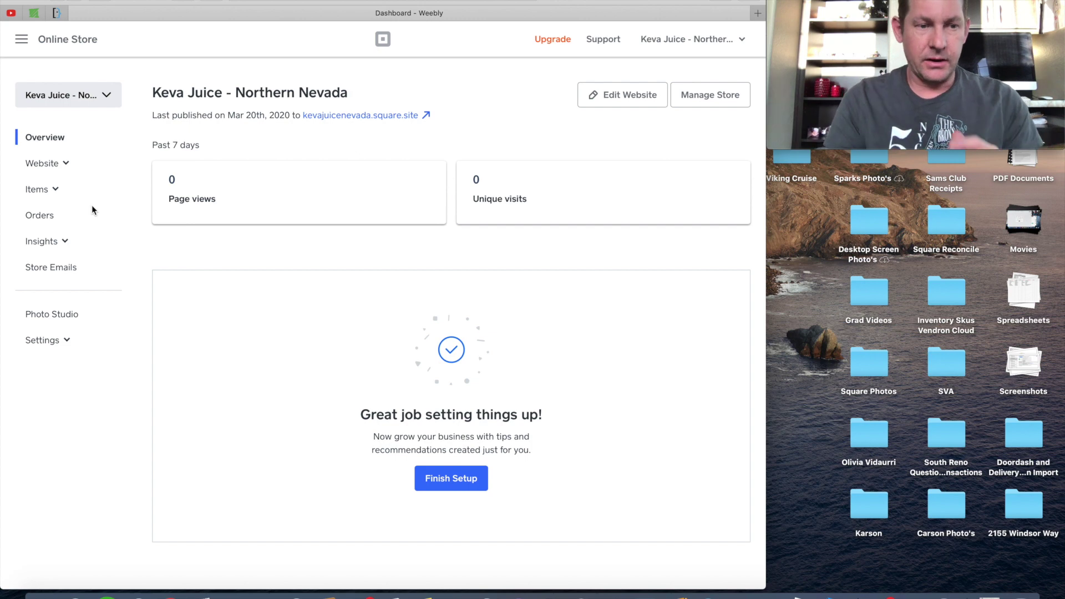
Show the Site Items list with 24oz Smoothie, Green Hulk and Water.
{"action": "left_click", "coordinate": [47, 193]}
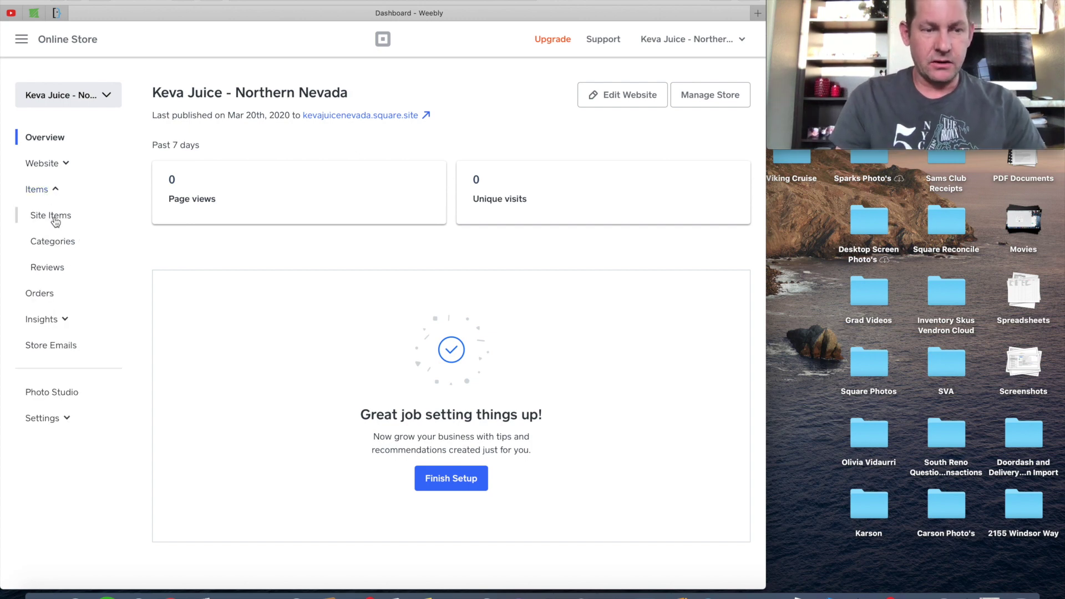
{"action": "left_click", "coordinate": [52, 217]}
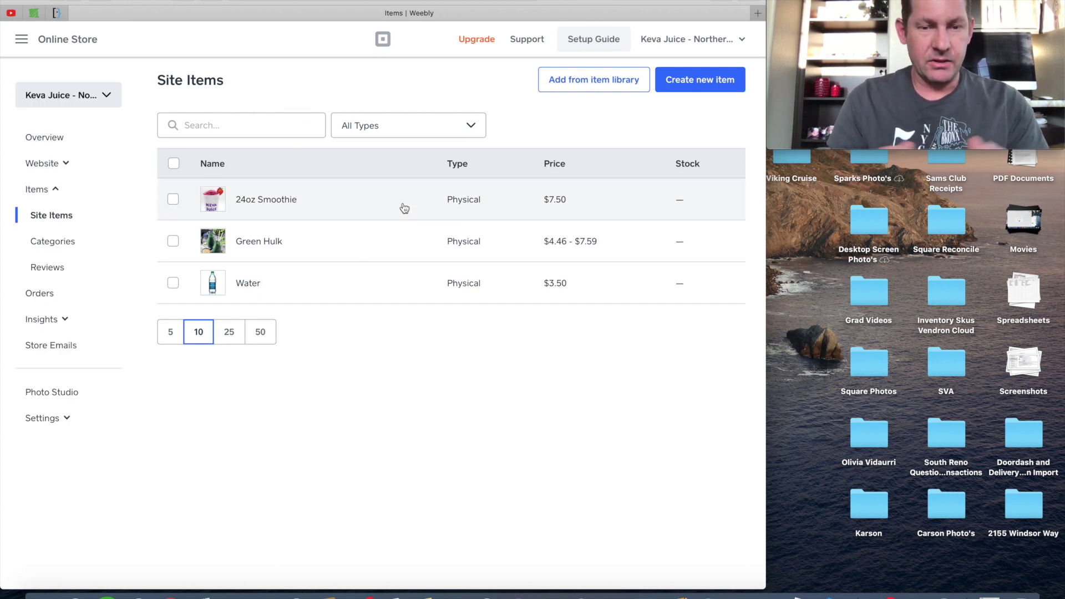
Peek at the item library picker, then show up to 50 items per page.
{"action": "left_click", "coordinate": [616, 81]}
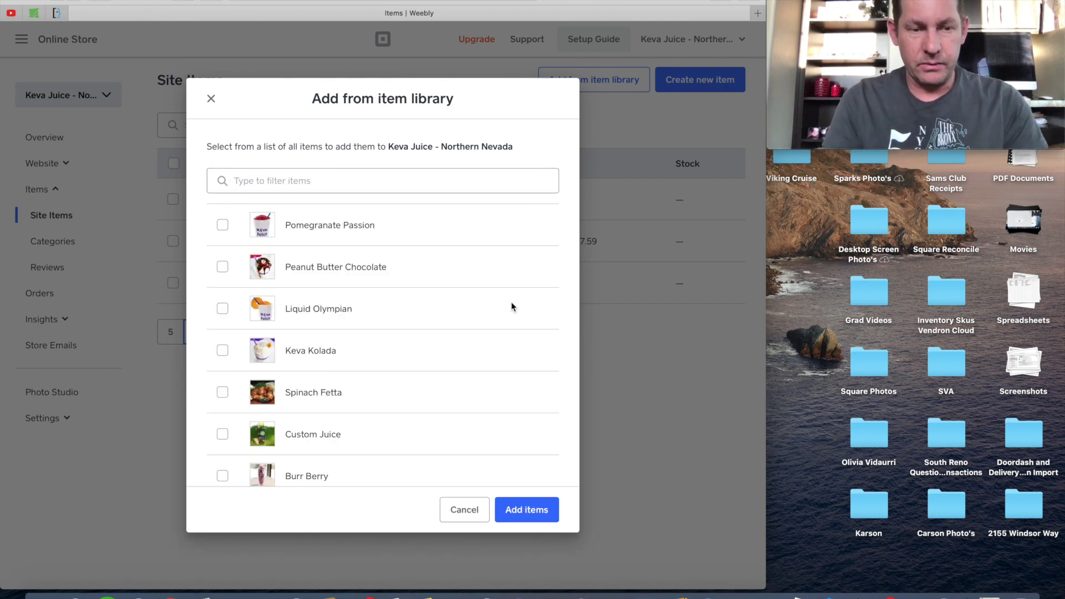
{"action": "scroll", "coordinate": [513, 344], "scroll_direction": "down", "scroll_amount": 5}
{"action": "left_click", "coordinate": [212, 99]}
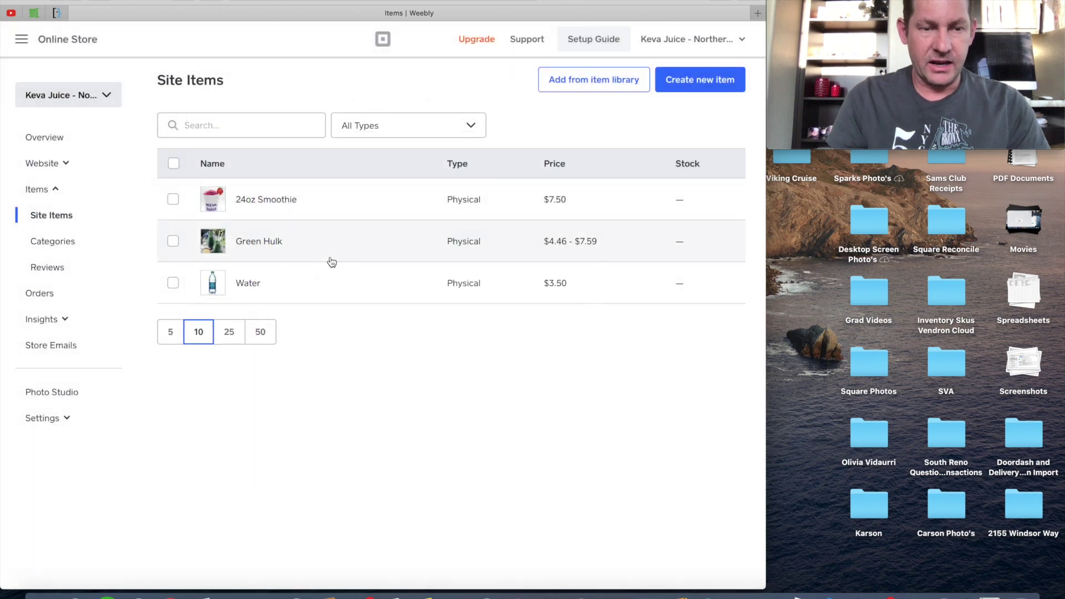
{"action": "left_click", "coordinate": [260, 333]}
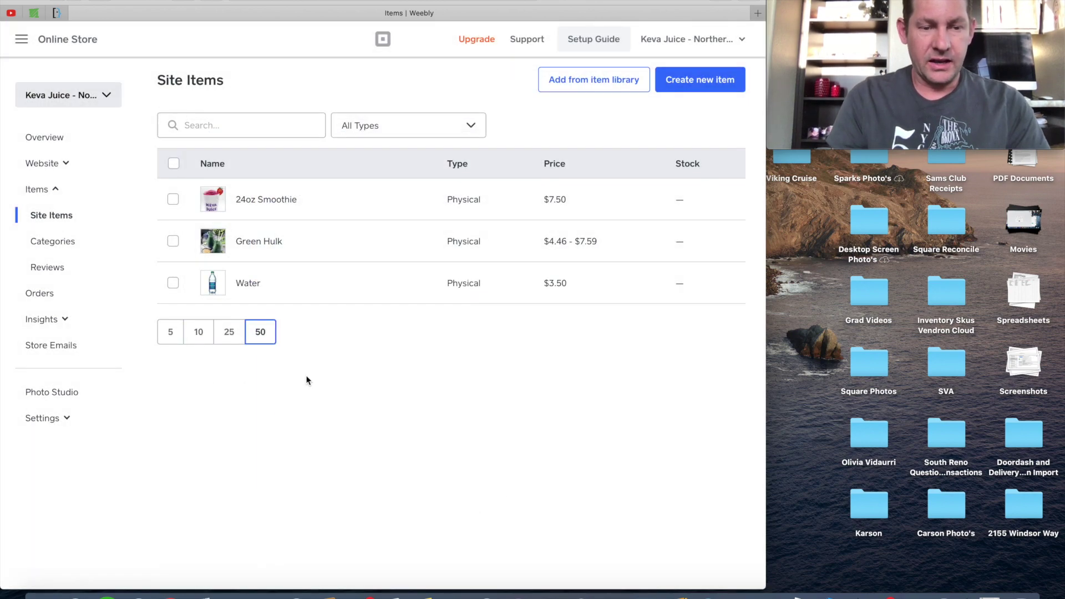
Switch to the Keva Juice - NW Reno store and review the Burr Berry item without saving.
{"action": "left_click", "coordinate": [105, 98]}
{"action": "scroll", "coordinate": [105, 433], "scroll_direction": "down", "scroll_amount": 3}
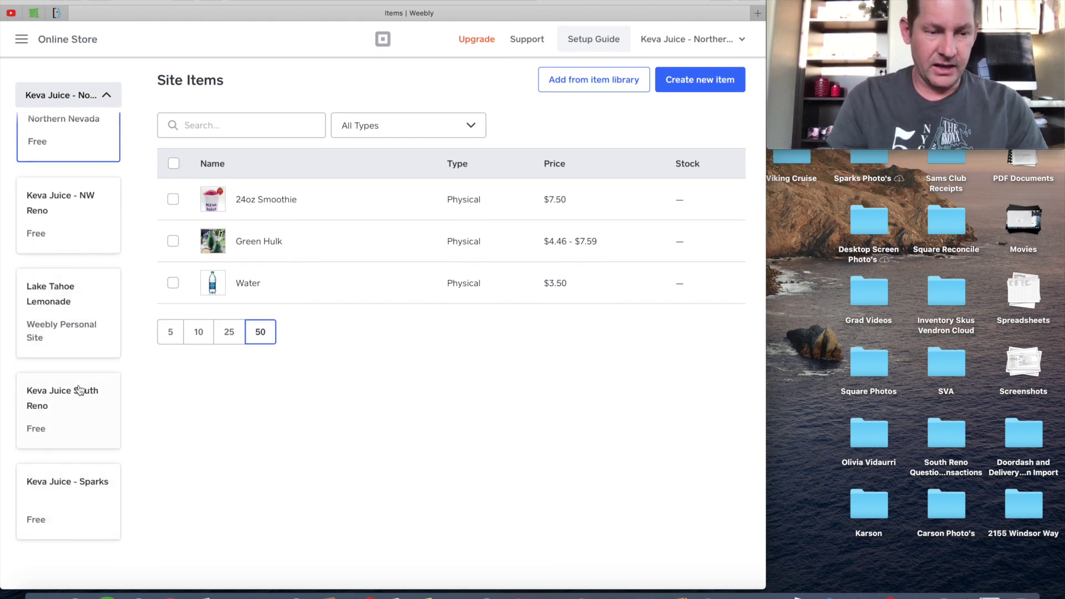
{"action": "scroll", "coordinate": [74, 315], "scroll_direction": "up", "scroll_amount": 1}
{"action": "left_click", "coordinate": [73, 242]}
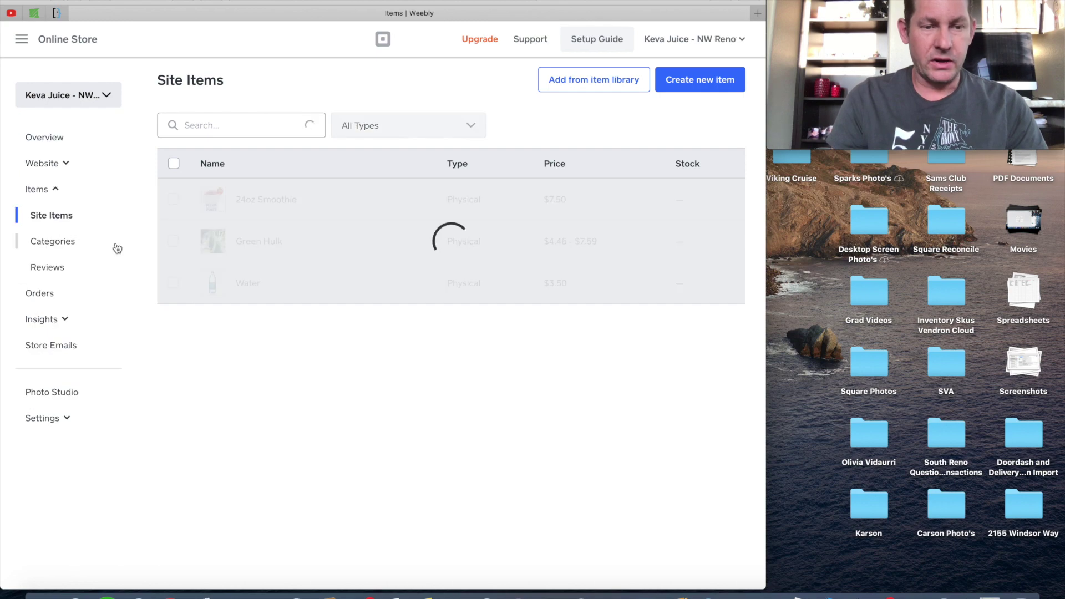
{"action": "scroll", "coordinate": [311, 308], "scroll_direction": "down", "scroll_amount": 1}
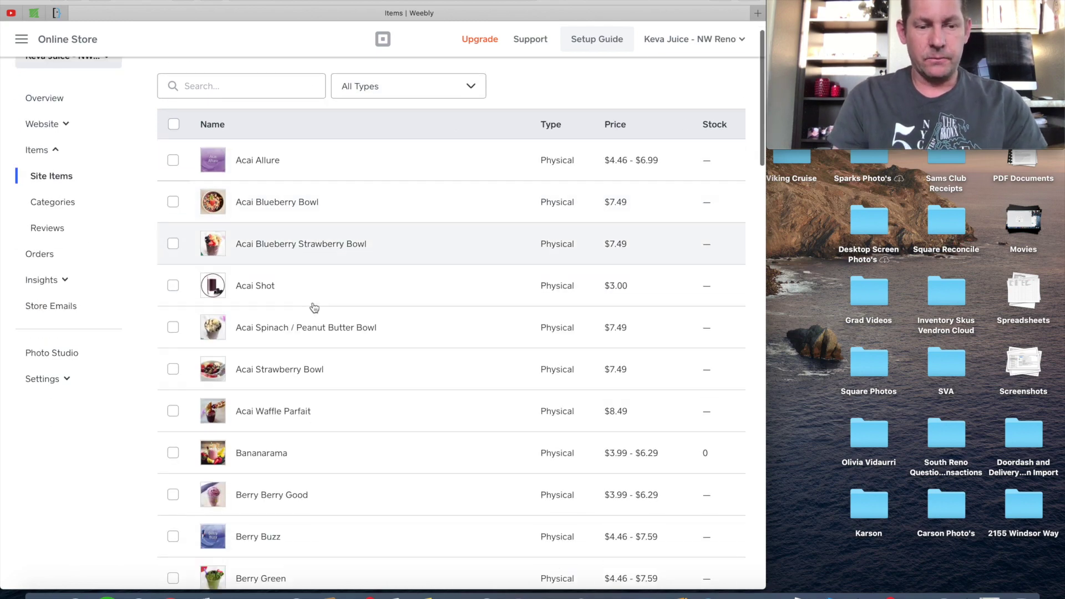
{"action": "scroll", "coordinate": [312, 307], "scroll_direction": "down", "scroll_amount": 5}
{"action": "scroll", "coordinate": [314, 308], "scroll_direction": "down", "scroll_amount": 3}
{"action": "left_click", "coordinate": [273, 180]}
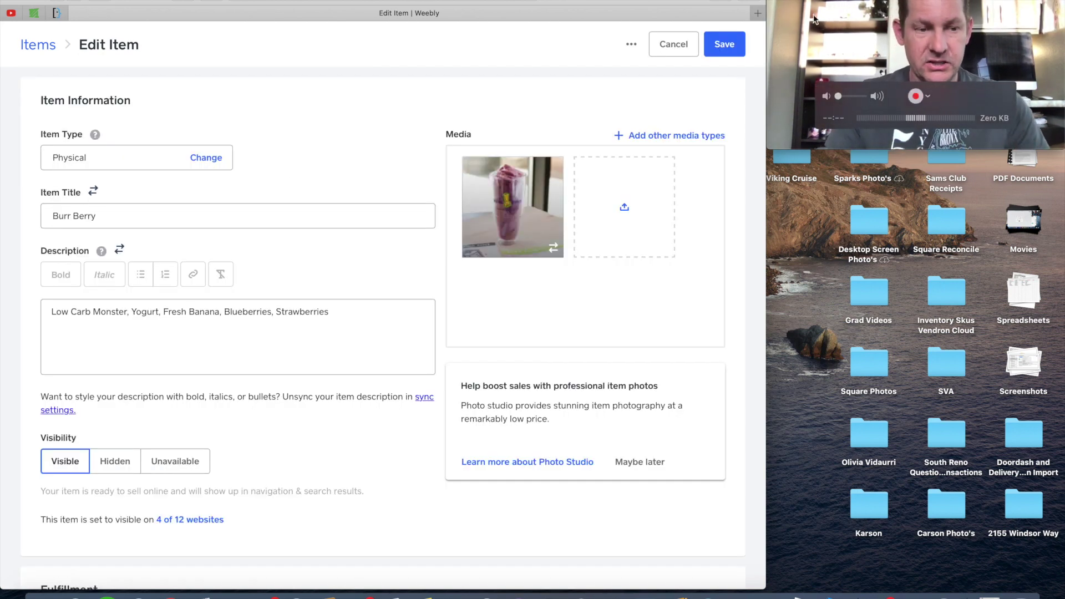
{"action": "left_click", "coordinate": [681, 45]}
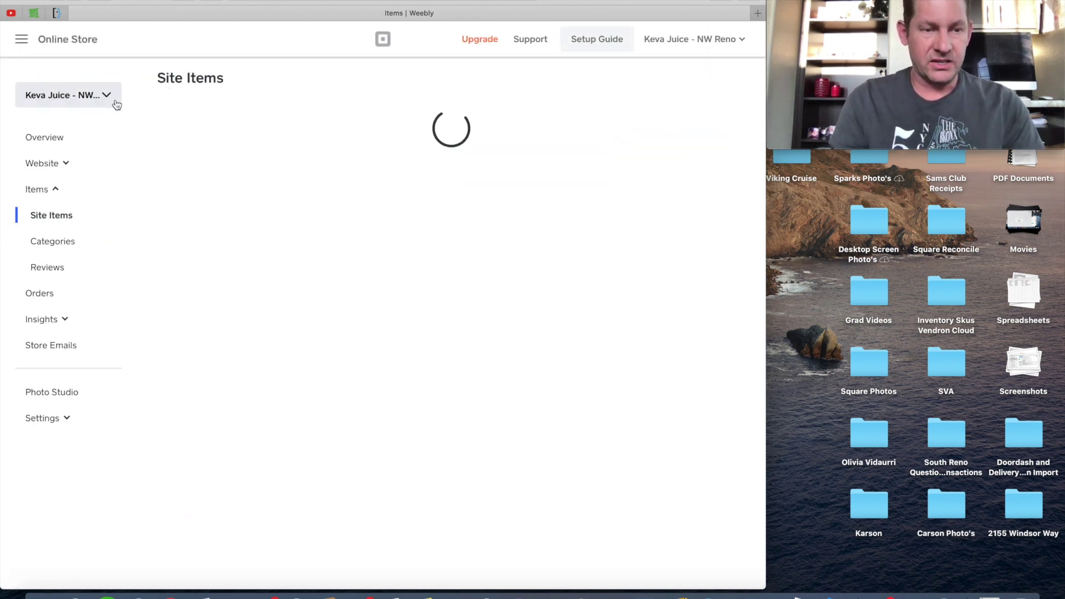
{"action": "left_click", "coordinate": [64, 164]}
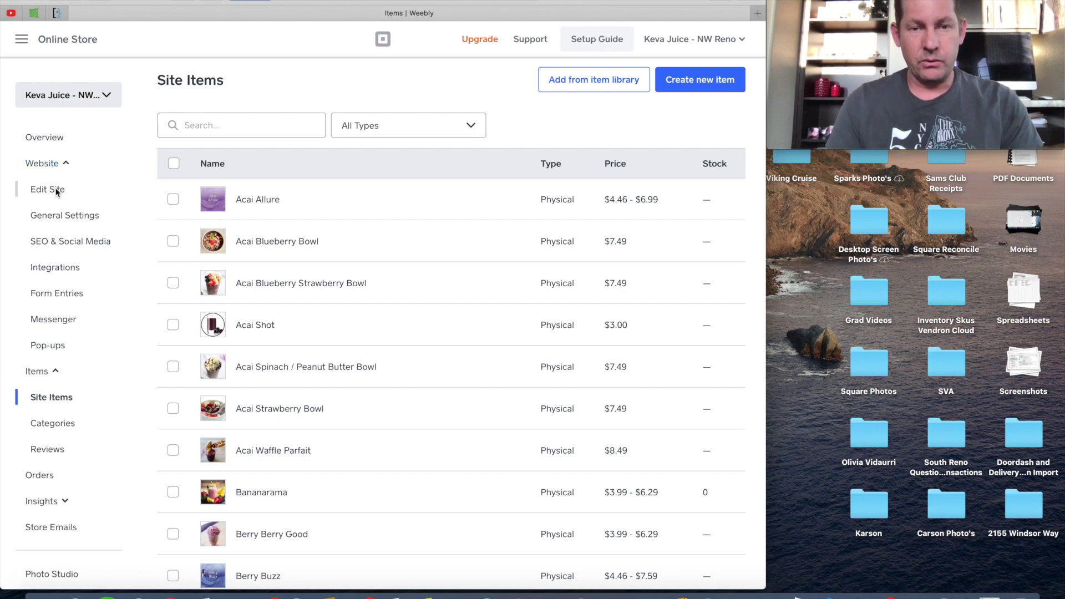
{"action": "left_click", "coordinate": [56, 190]}
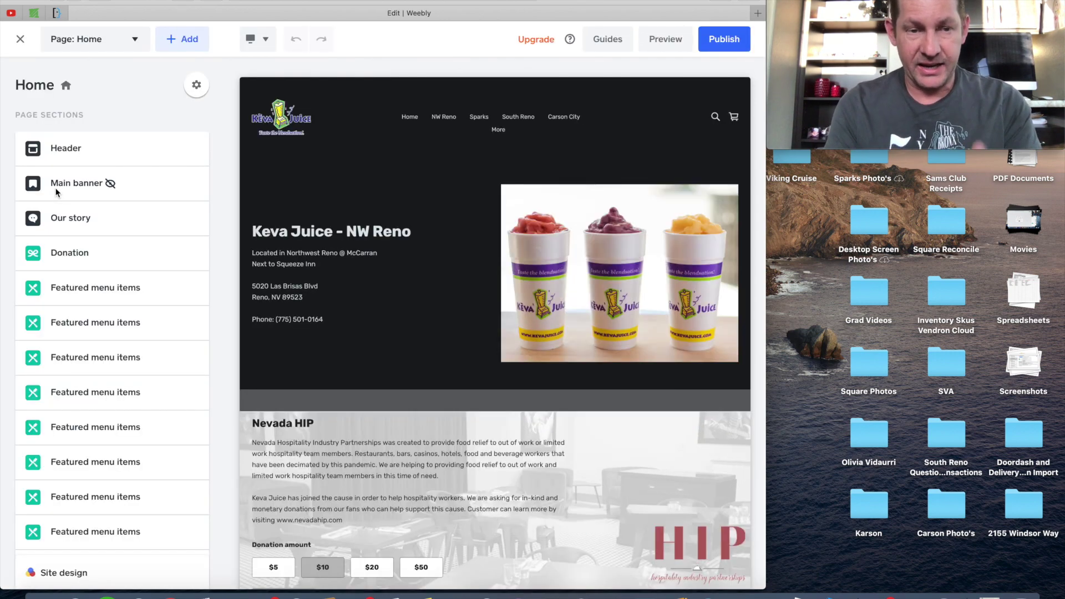
{"action": "scroll", "coordinate": [263, 286], "scroll_direction": "down", "scroll_amount": 3}
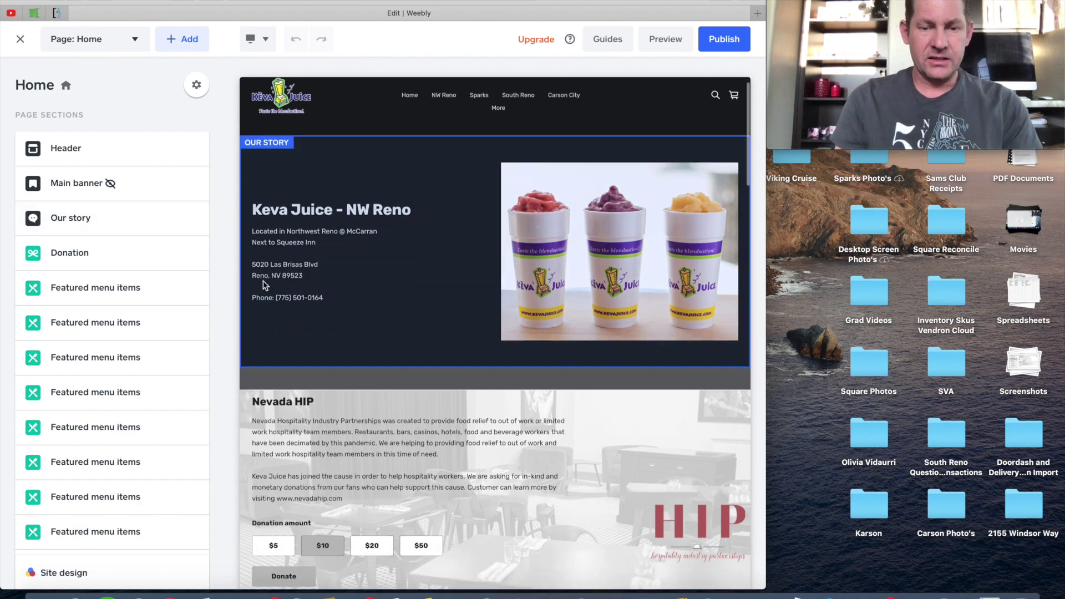
{"action": "scroll", "coordinate": [263, 286], "scroll_direction": "down", "scroll_amount": 1}
{"action": "scroll", "coordinate": [263, 285], "scroll_direction": "up", "scroll_amount": 3}
{"action": "scroll", "coordinate": [263, 286], "scroll_direction": "up", "scroll_amount": 2}
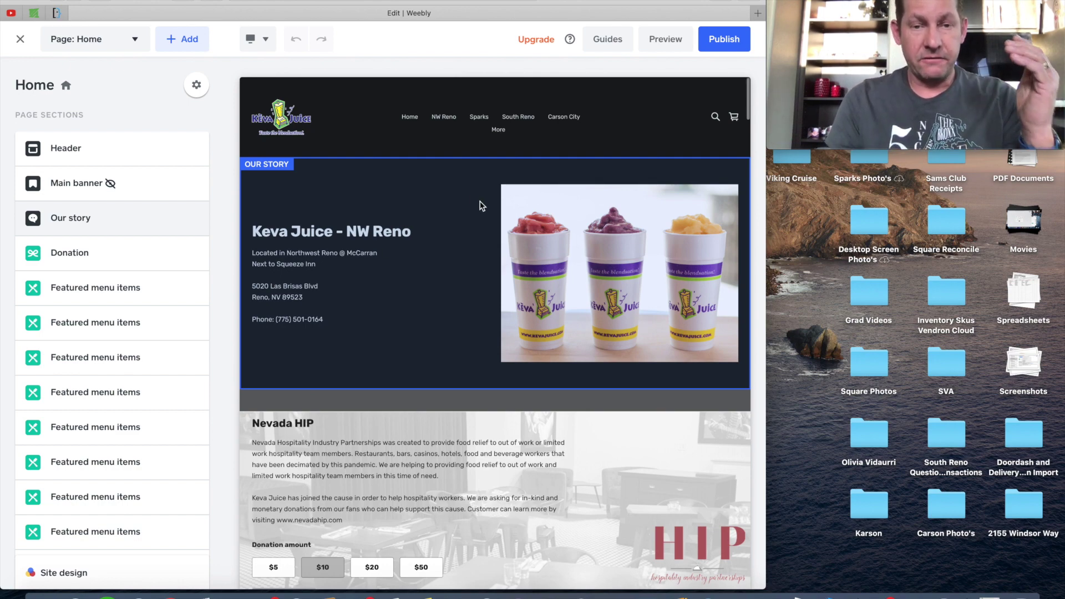
{"action": "scroll", "coordinate": [480, 206], "scroll_direction": "down", "scroll_amount": 1}
{"action": "scroll", "coordinate": [480, 205], "scroll_direction": "down", "scroll_amount": 3}
{"action": "scroll", "coordinate": [481, 205], "scroll_direction": "down", "scroll_amount": 3}
{"action": "scroll", "coordinate": [481, 206], "scroll_direction": "down", "scroll_amount": 1}
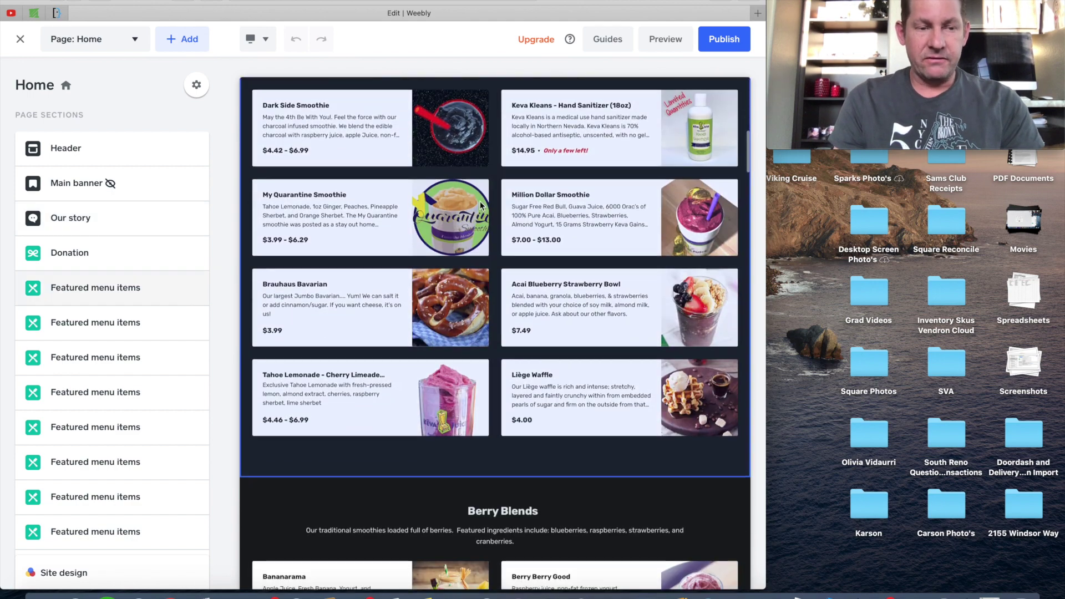
{"action": "left_click", "coordinate": [161, 283]}
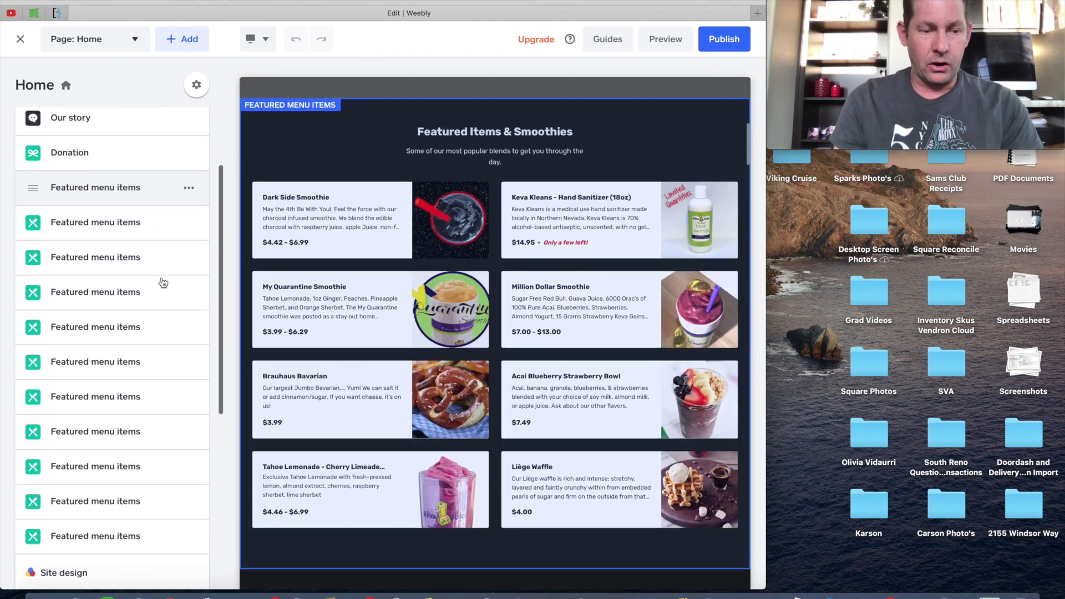
{"action": "left_click", "coordinate": [163, 281]}
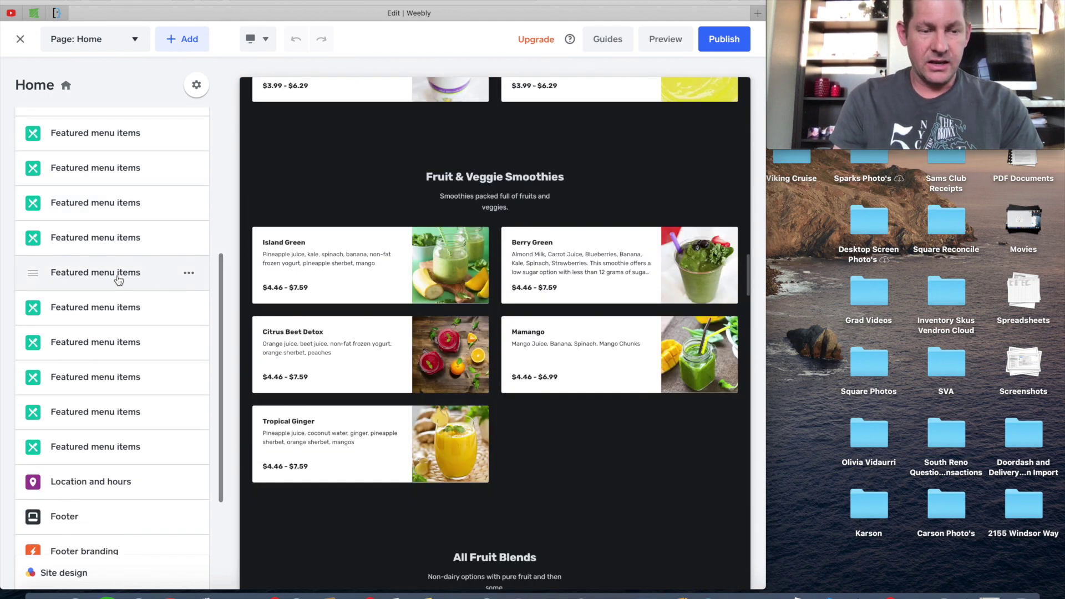
{"action": "scroll", "coordinate": [132, 139], "scroll_direction": "up", "scroll_amount": 3}
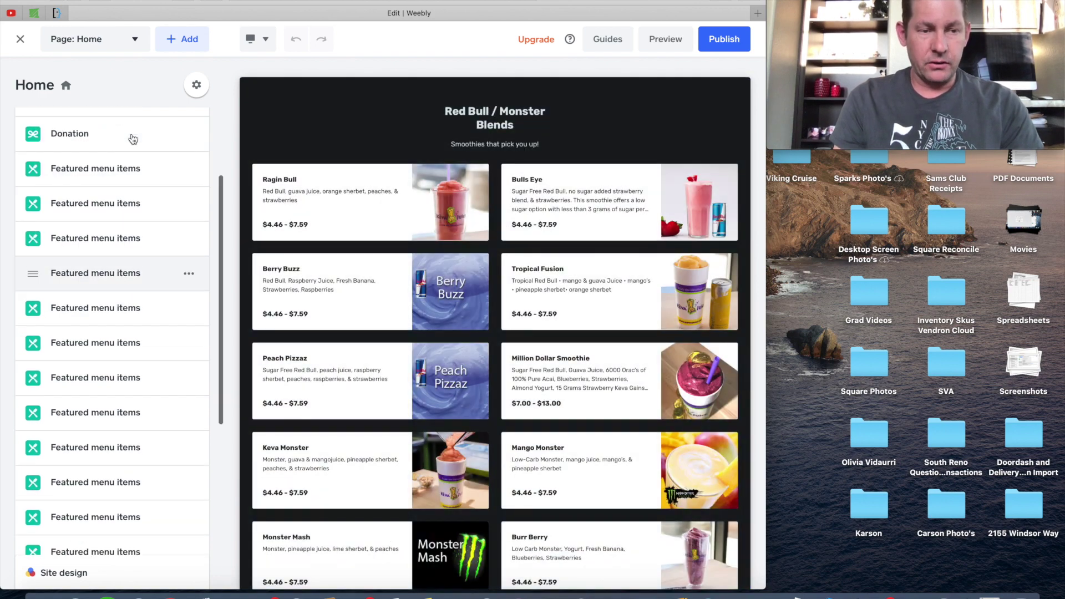
{"action": "scroll", "coordinate": [131, 140], "scroll_direction": "up", "scroll_amount": 2}
{"action": "left_click", "coordinate": [125, 147]}
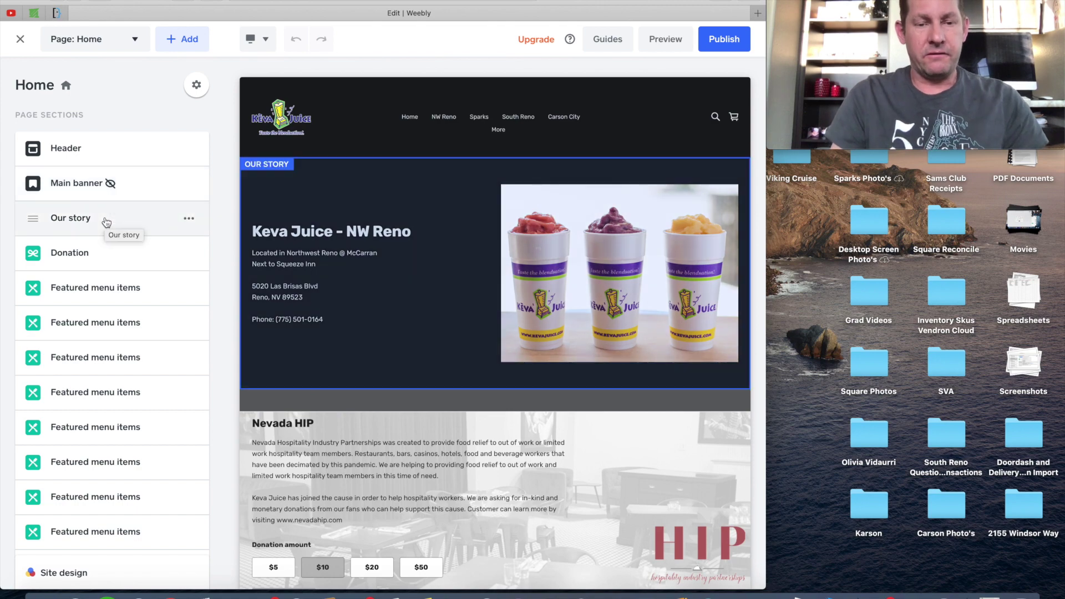
{"action": "left_click", "coordinate": [89, 248]}
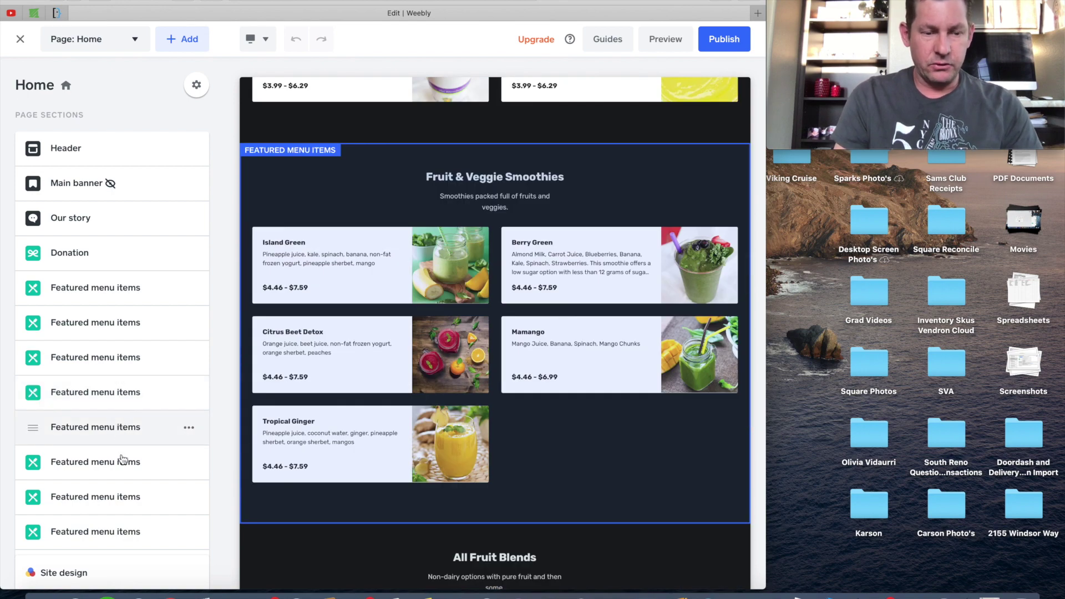
{"action": "scroll", "coordinate": [121, 458], "scroll_direction": "down", "scroll_amount": 5}
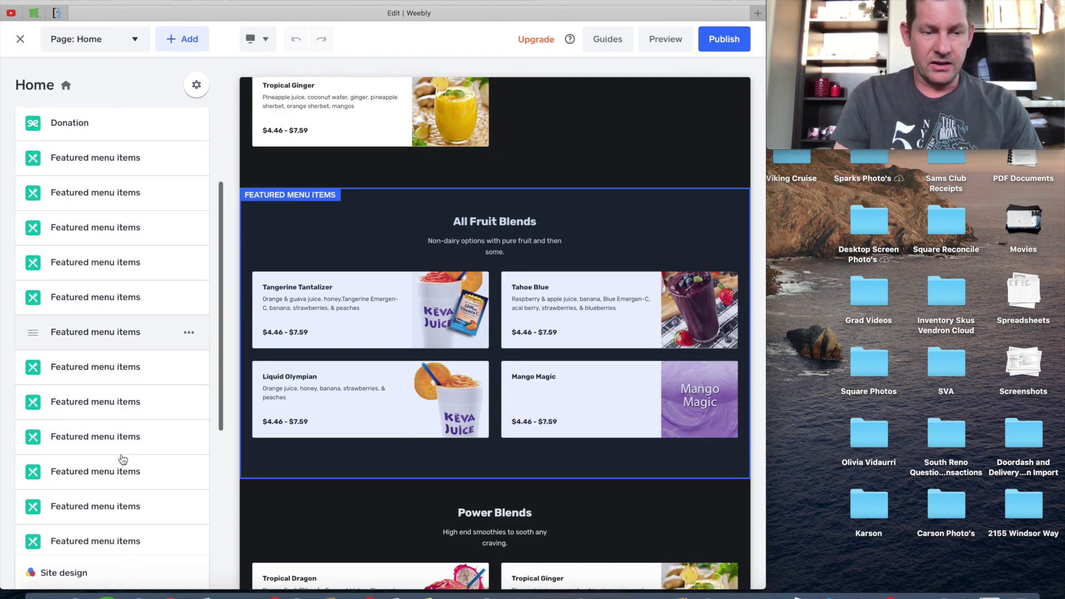
{"action": "scroll", "coordinate": [115, 321], "scroll_direction": "down", "scroll_amount": 3}
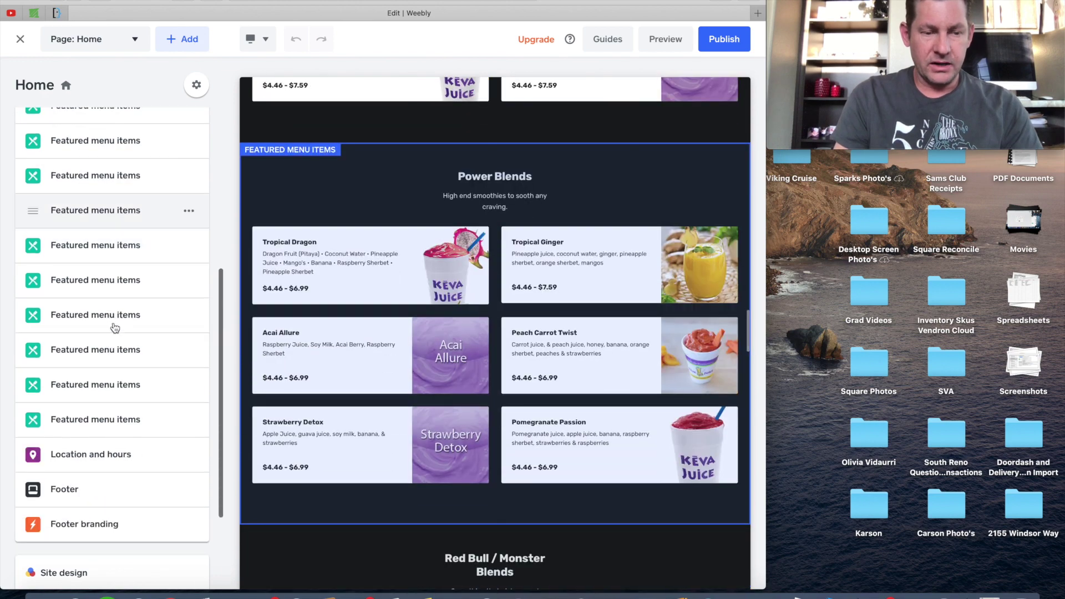
{"action": "scroll", "coordinate": [114, 245], "scroll_direction": "down", "scroll_amount": 2}
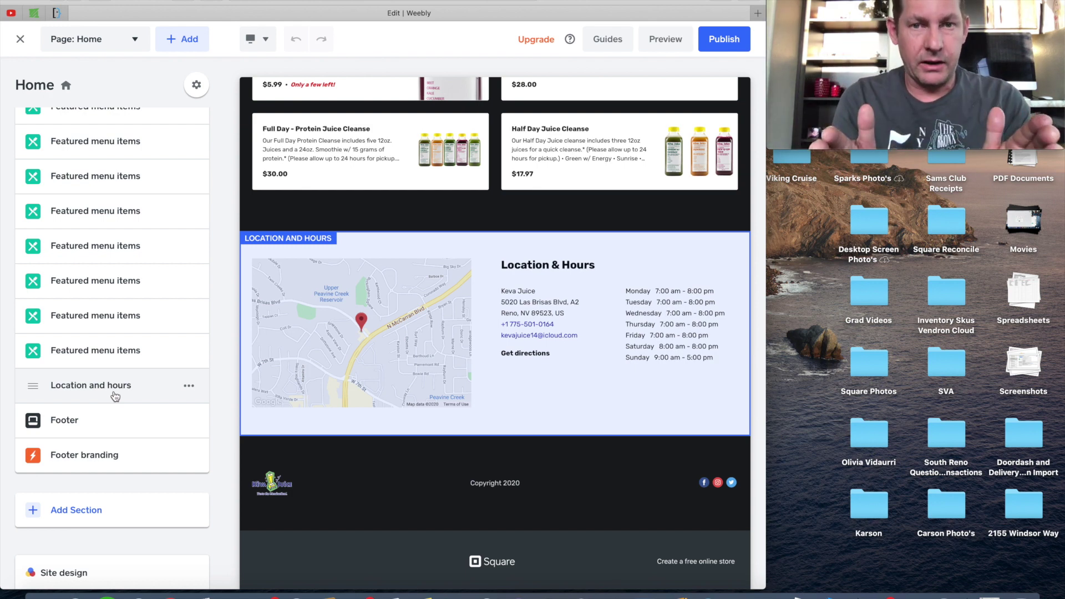
{"action": "mouse_move", "coordinate": [915, 75]}
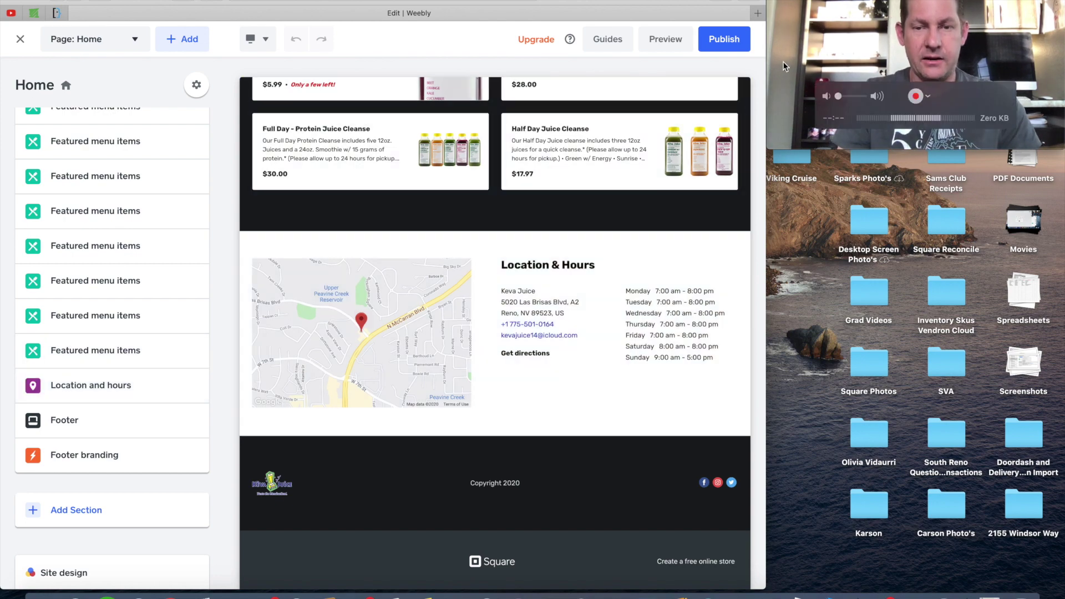
Publish the NW Reno site and open the live kevajuicenw.square.site page.
{"action": "left_click", "coordinate": [729, 41]}
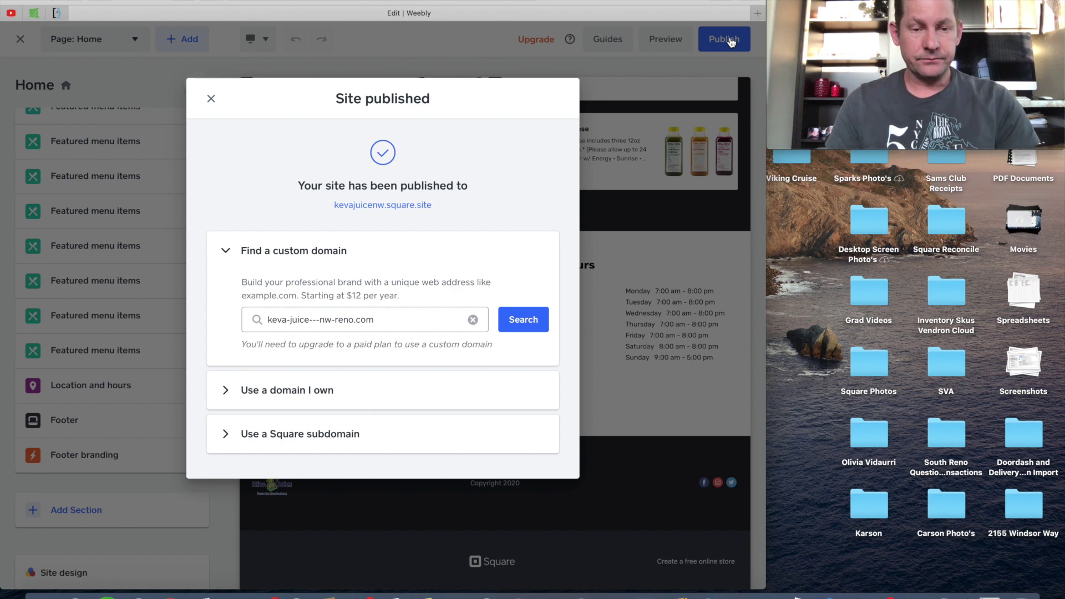
{"action": "left_click", "coordinate": [384, 206]}
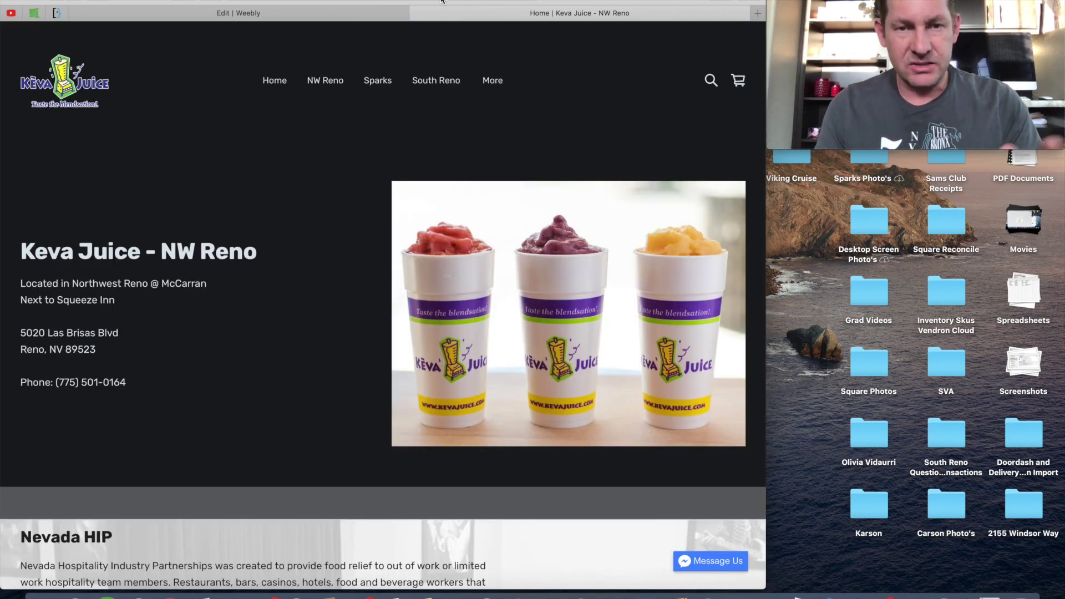
Load the main Keva Juice website in a new tab, then reach the Sparks store page.
{"action": "left_click", "coordinate": [758, 14]}
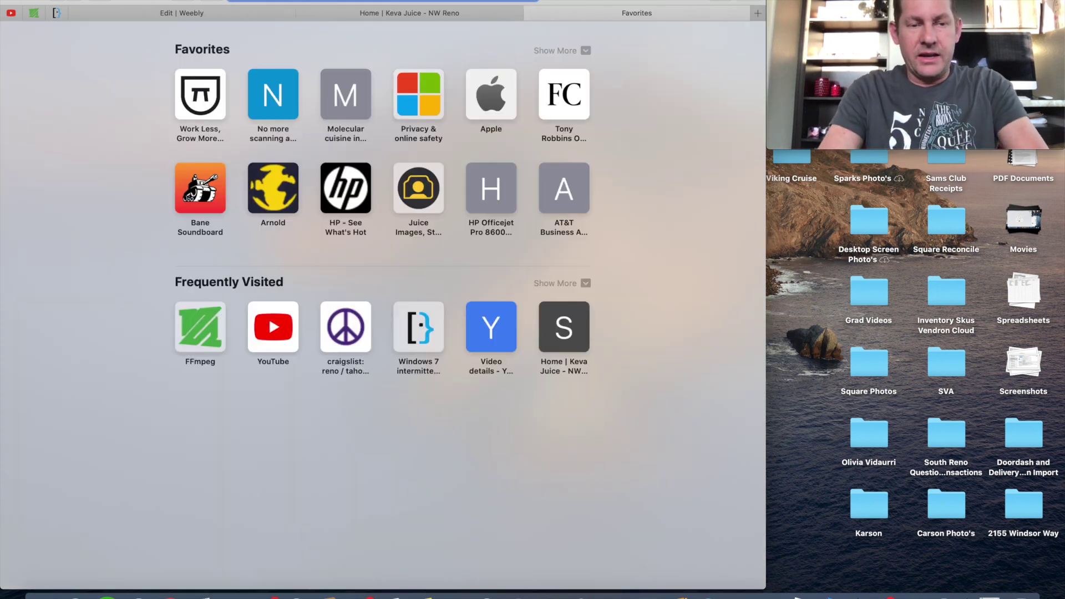
{"action": "type", "text": "www.kevacom"}
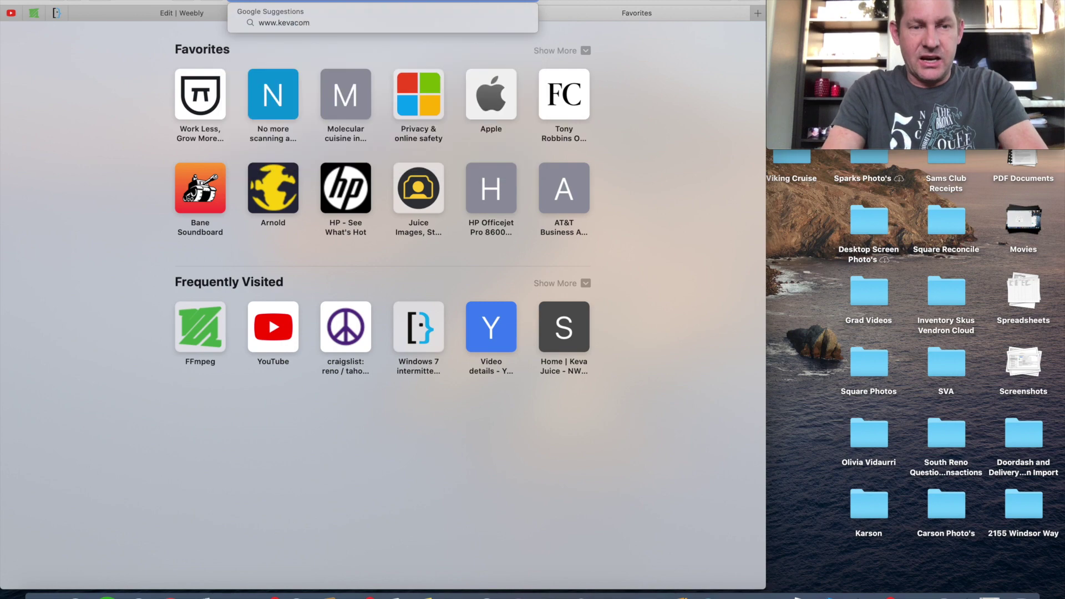
{"action": "key", "text": "BackSpace"}
{"action": "key", "text": "BackSpace"}
{"action": "key", "text": "BackSpace"}
{"action": "key", "text": "Return"}
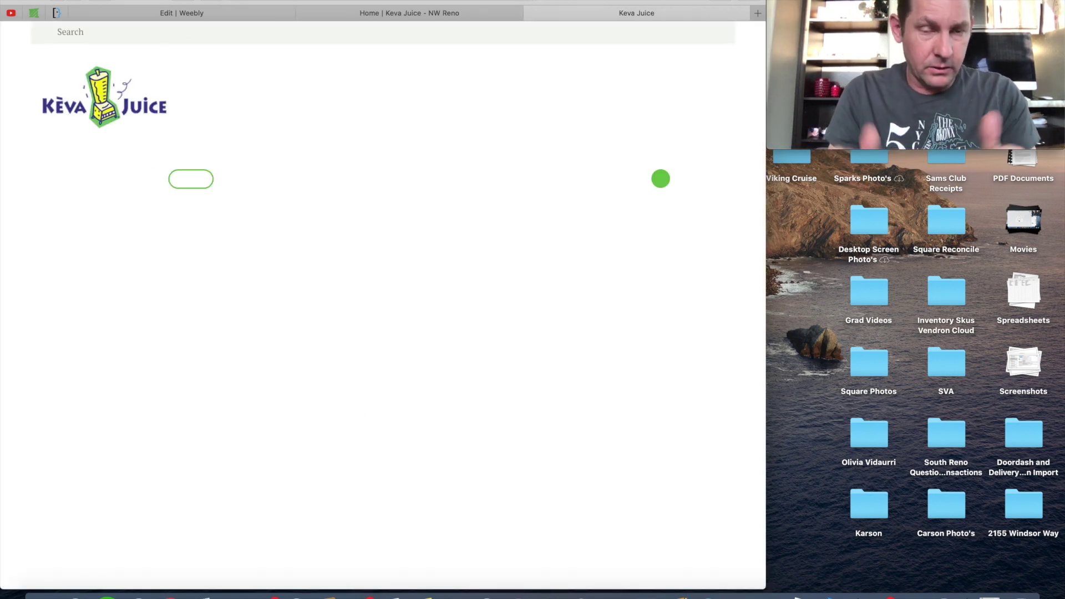
{"action": "scroll", "coordinate": [535, 292], "scroll_direction": "down", "scroll_amount": 5}
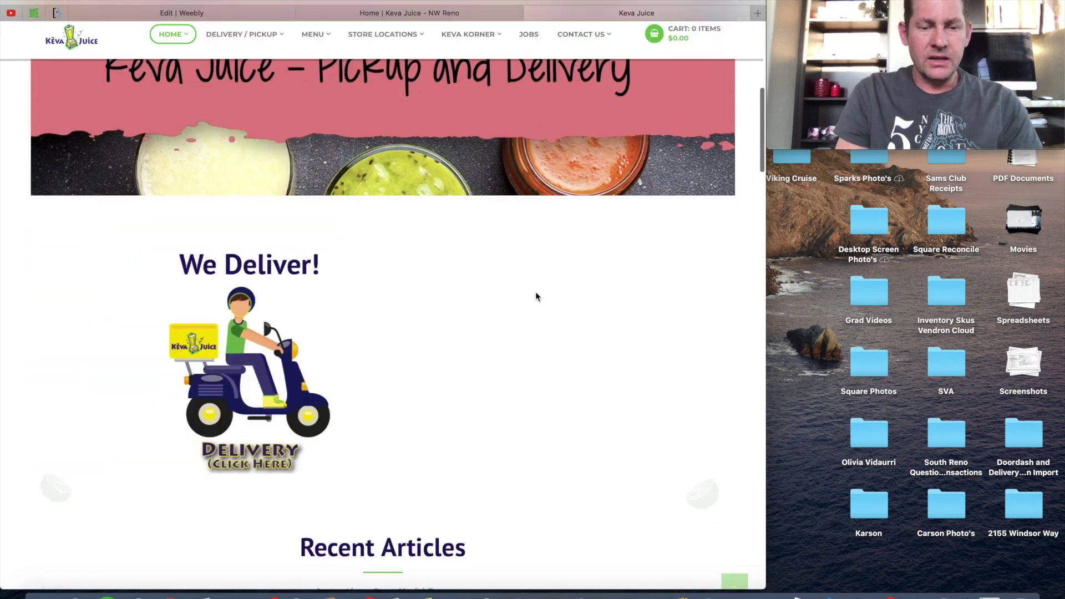
{"action": "scroll", "coordinate": [558, 280], "scroll_direction": "down", "scroll_amount": 5}
{"action": "scroll", "coordinate": [557, 280], "scroll_direction": "down", "scroll_amount": 3}
{"action": "scroll", "coordinate": [558, 280], "scroll_direction": "down", "scroll_amount": 2}
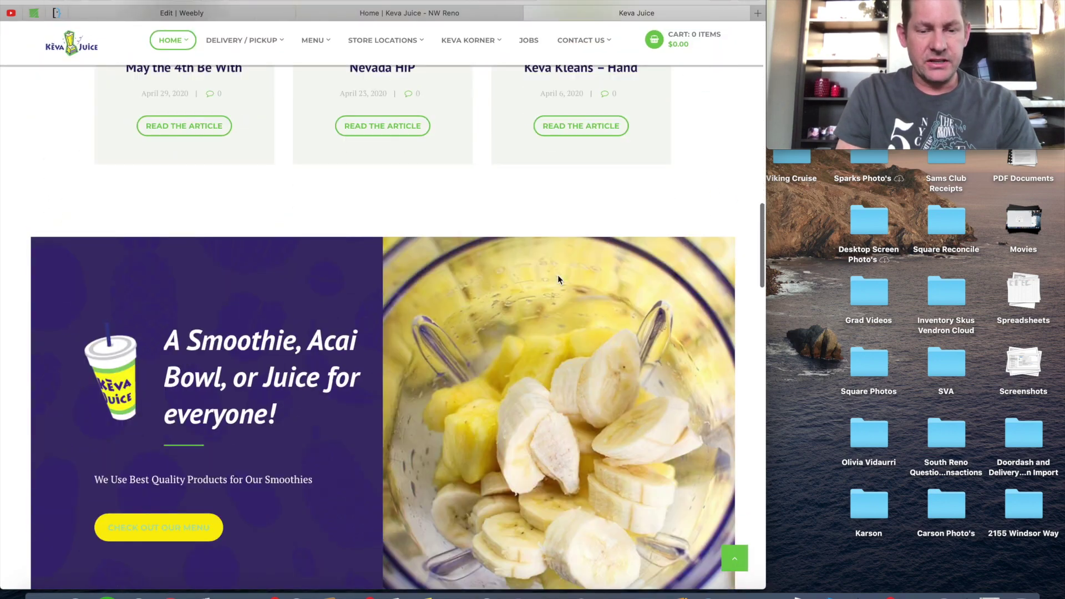
{"action": "scroll", "coordinate": [558, 280], "scroll_direction": "down", "scroll_amount": 5}
{"action": "scroll", "coordinate": [557, 280], "scroll_direction": "up", "scroll_amount": 5}
{"action": "scroll", "coordinate": [558, 280], "scroll_direction": "up", "scroll_amount": 10}
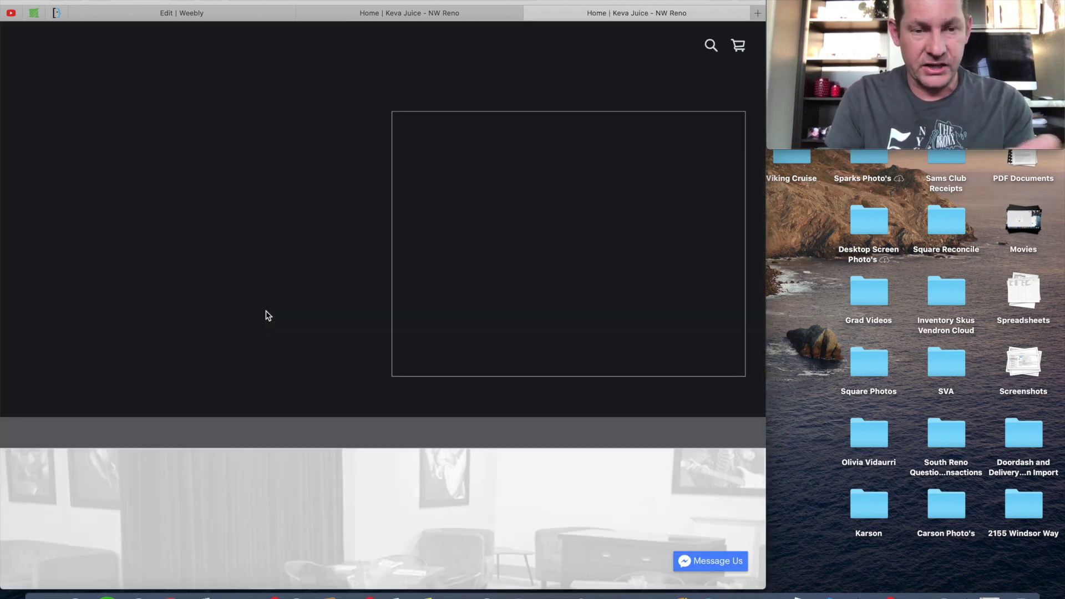
{"action": "scroll", "coordinate": [266, 310], "scroll_direction": "down", "scroll_amount": 2}
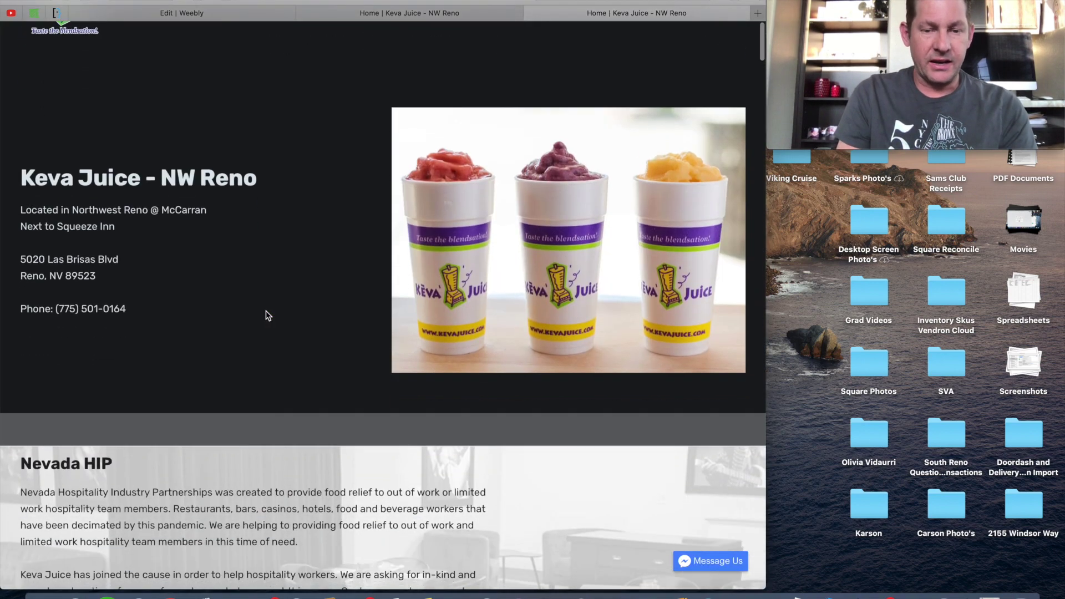
{"action": "scroll", "coordinate": [267, 315], "scroll_direction": "down", "scroll_amount": 3}
{"action": "scroll", "coordinate": [267, 315], "scroll_direction": "down", "scroll_amount": 5}
{"action": "scroll", "coordinate": [266, 315], "scroll_direction": "down", "scroll_amount": 6}
{"action": "scroll", "coordinate": [266, 315], "scroll_direction": "down", "scroll_amount": 6}
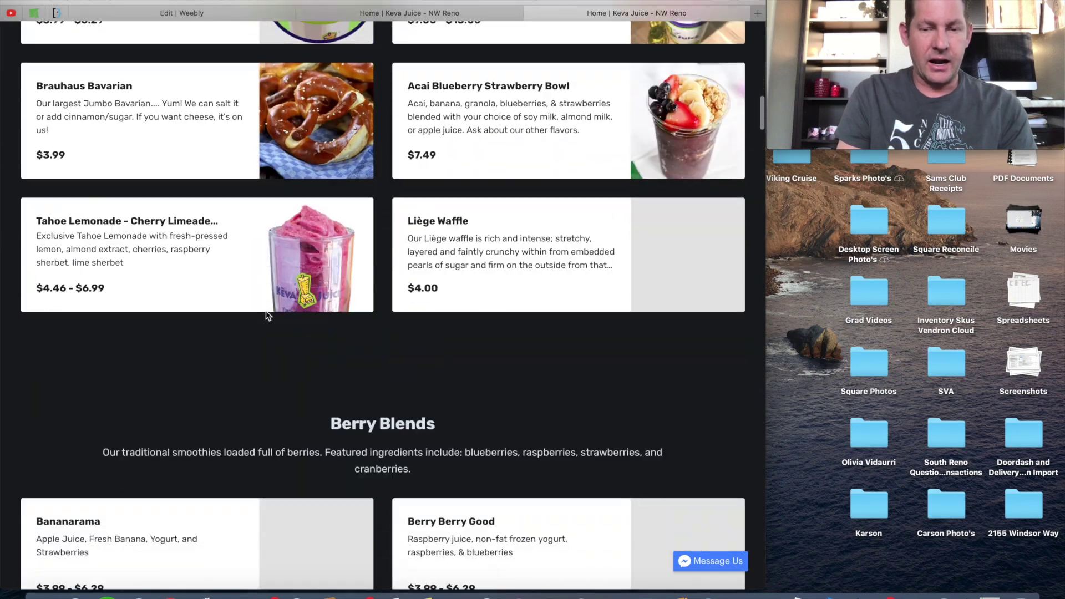
{"action": "scroll", "coordinate": [267, 315], "scroll_direction": "up", "scroll_amount": 15}
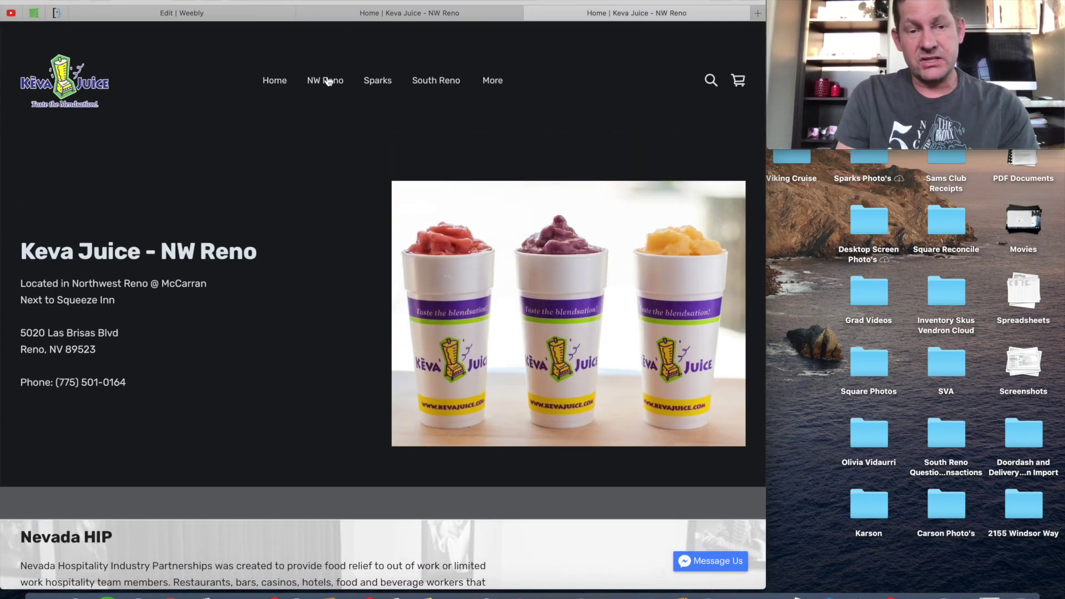
{"action": "left_click", "coordinate": [379, 81]}
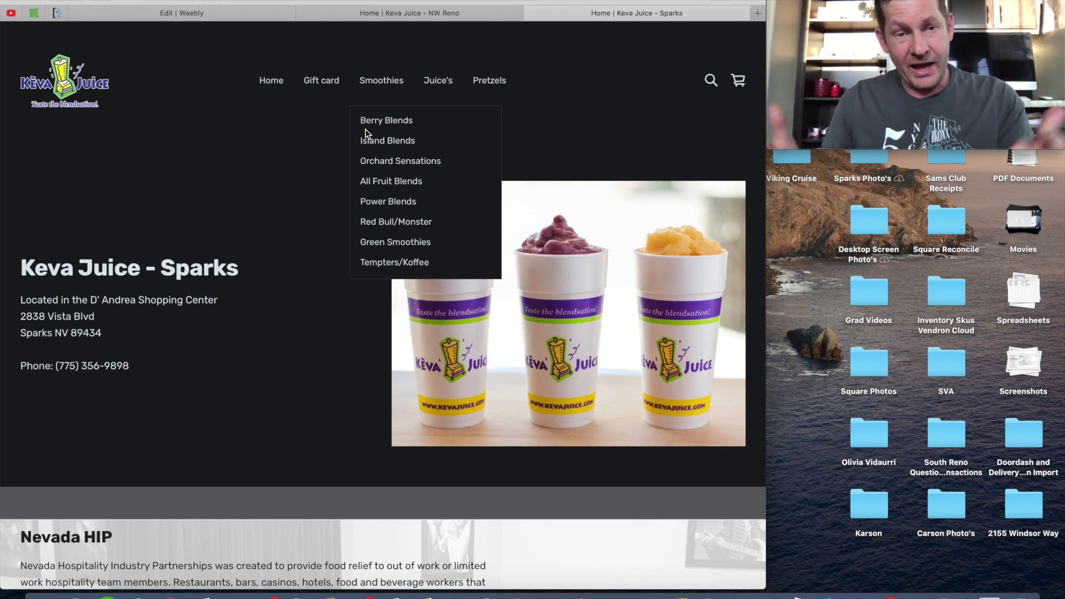
{"action": "scroll", "coordinate": [236, 303], "scroll_direction": "down", "scroll_amount": 6}
{"action": "scroll", "coordinate": [237, 303], "scroll_direction": "down", "scroll_amount": 5}
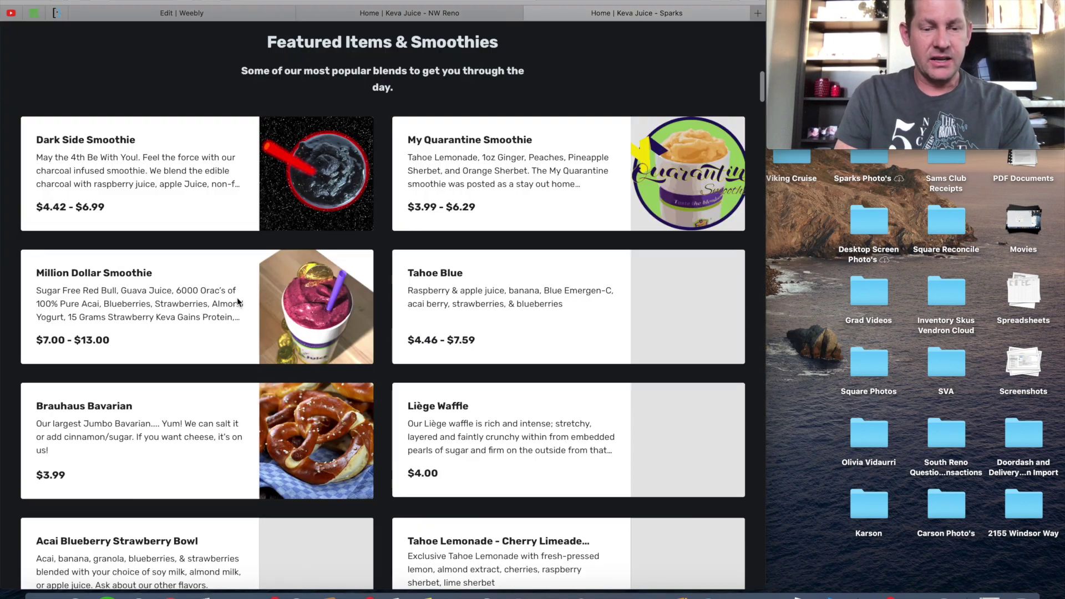
{"action": "scroll", "coordinate": [237, 303], "scroll_direction": "down", "scroll_amount": 4}
{"action": "scroll", "coordinate": [237, 302], "scroll_direction": "up", "scroll_amount": 1}
{"action": "scroll", "coordinate": [238, 302], "scroll_direction": "up", "scroll_amount": 2}
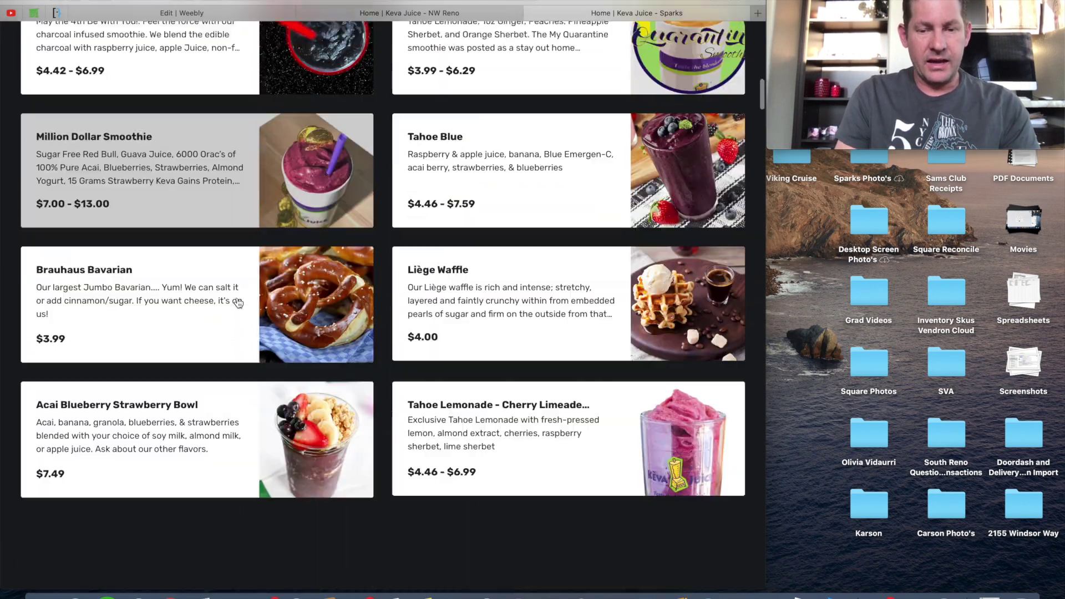
{"action": "scroll", "coordinate": [237, 302], "scroll_direction": "up", "scroll_amount": 3}
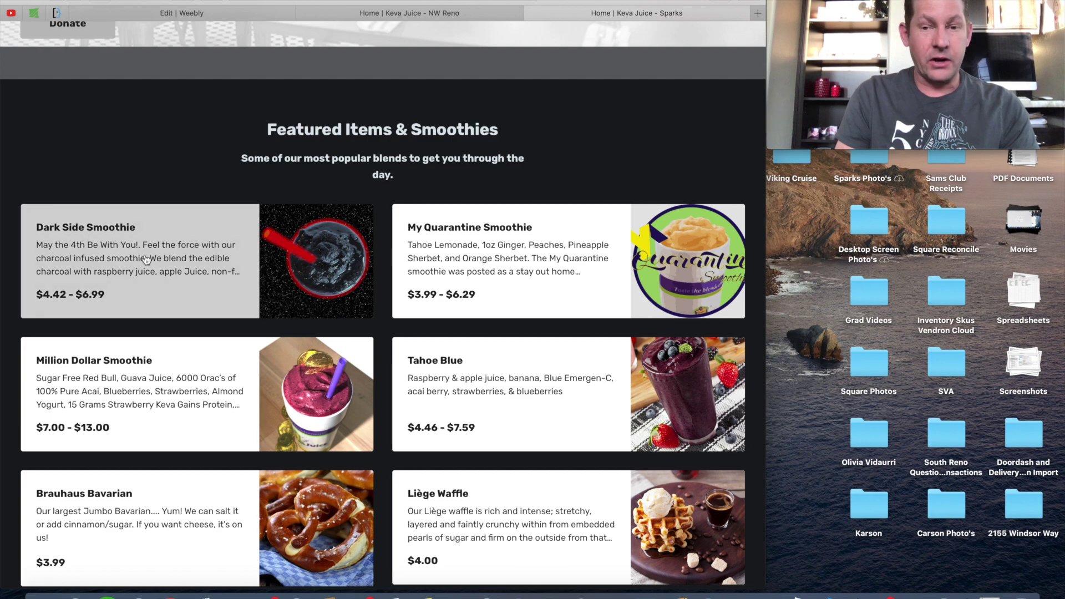
Open the Dark Side Smoothie product details on the Sparks store.
{"action": "left_click", "coordinate": [145, 260]}
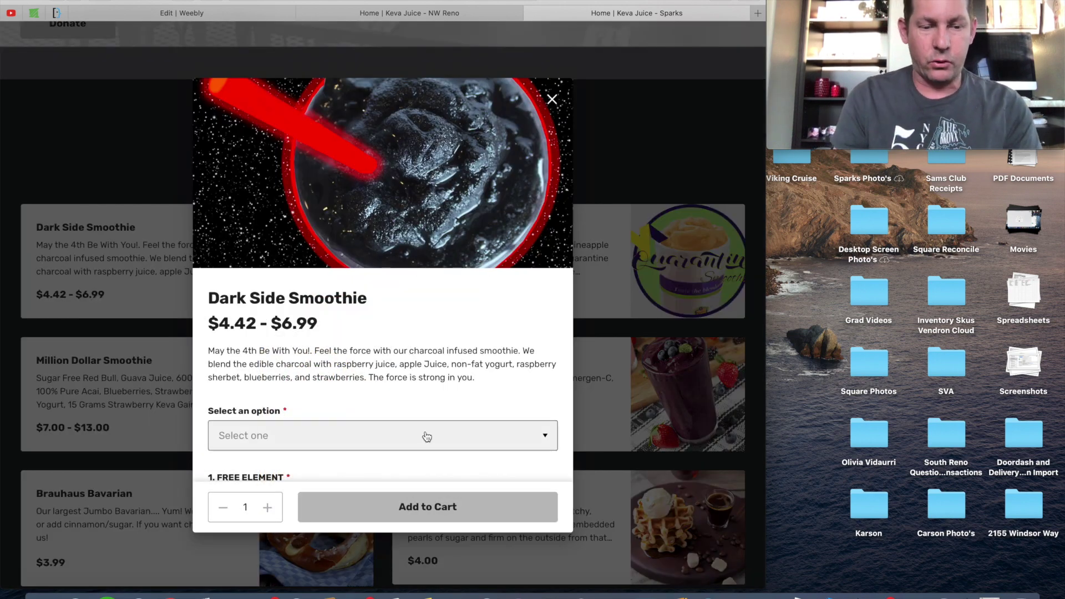
Add a 24oz Dark Side Smoothie with the Smart free element to the cart.
{"action": "left_click", "coordinate": [427, 433]}
{"action": "left_click", "coordinate": [427, 451]}
{"action": "scroll", "coordinate": [423, 395], "scroll_direction": "down", "scroll_amount": 2}
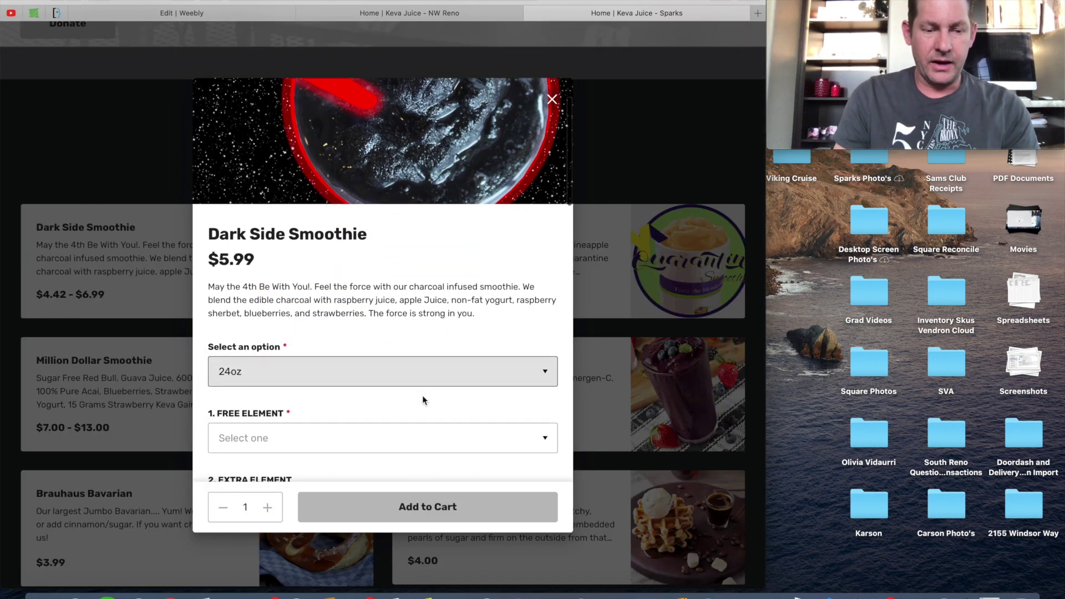
{"action": "scroll", "coordinate": [433, 358], "scroll_direction": "down", "scroll_amount": 3}
{"action": "left_click", "coordinate": [443, 321]}
{"action": "left_click", "coordinate": [443, 344]}
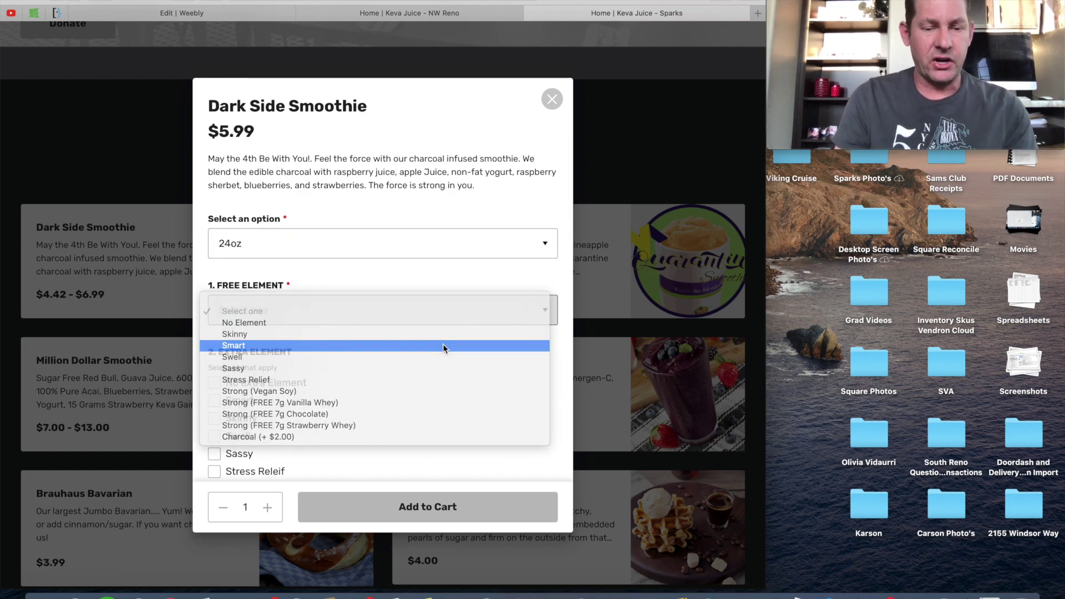
{"action": "left_click", "coordinate": [450, 507]}
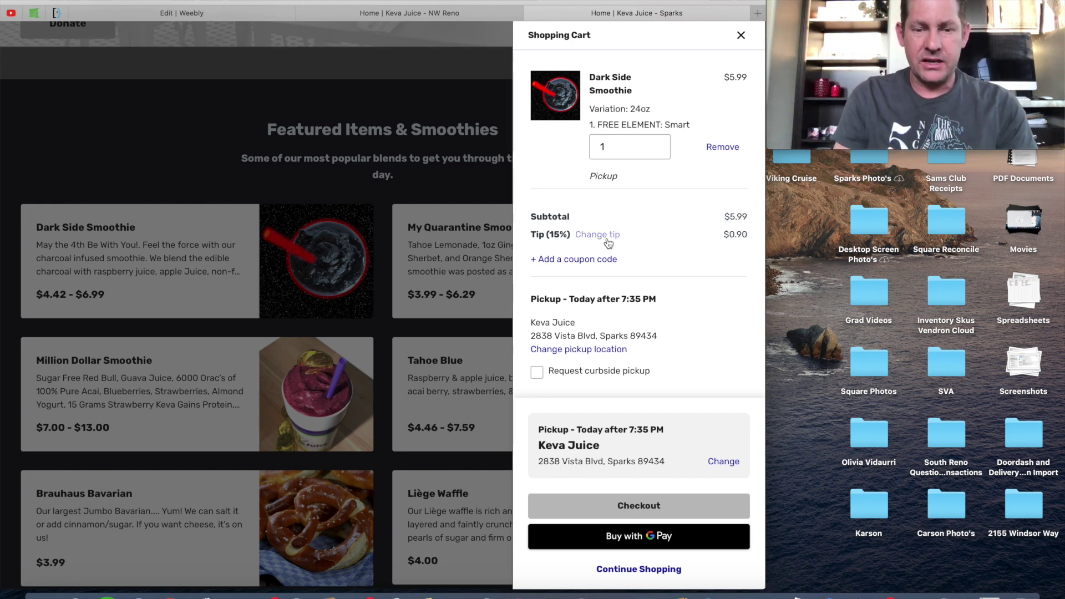
Apply a custom $50 tip to the order.
{"action": "left_click", "coordinate": [608, 240]}
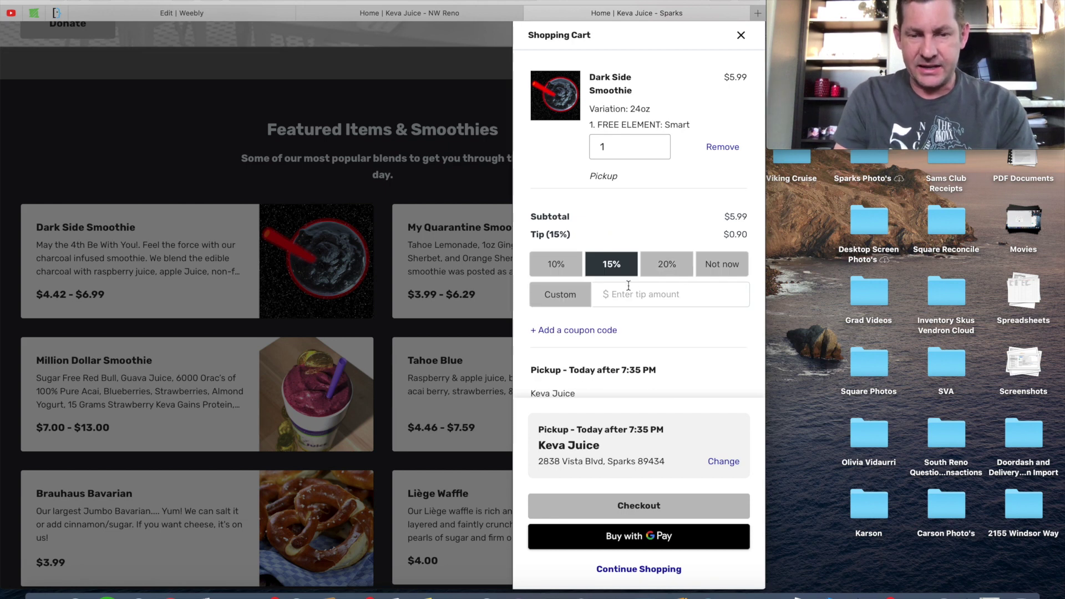
{"action": "left_click", "coordinate": [644, 293]}
{"action": "type", "text": "50."}
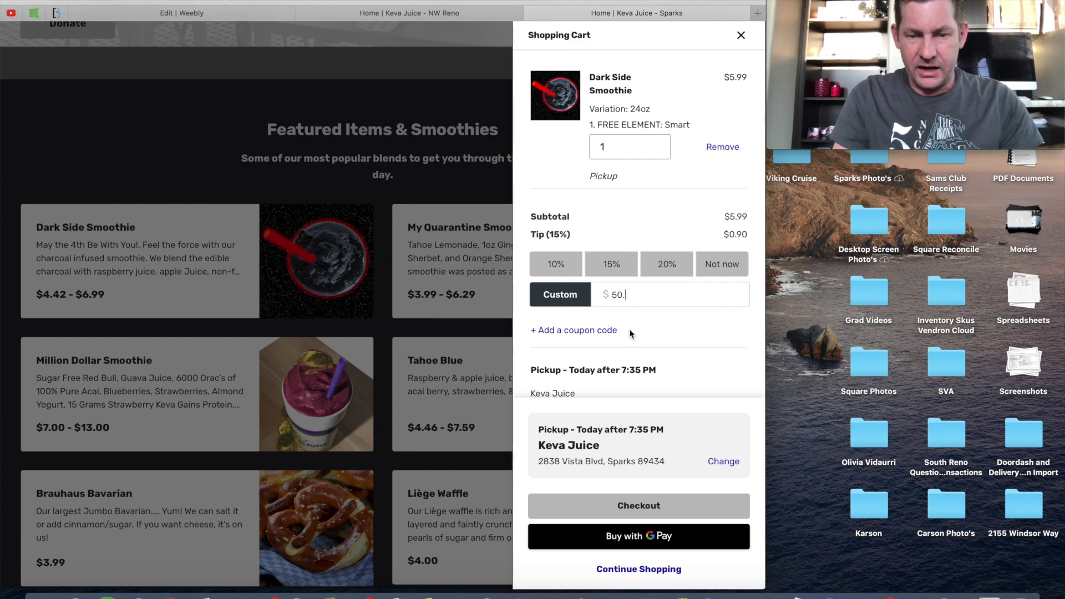
{"action": "scroll", "coordinate": [709, 374], "scroll_direction": "down", "scroll_amount": 2}
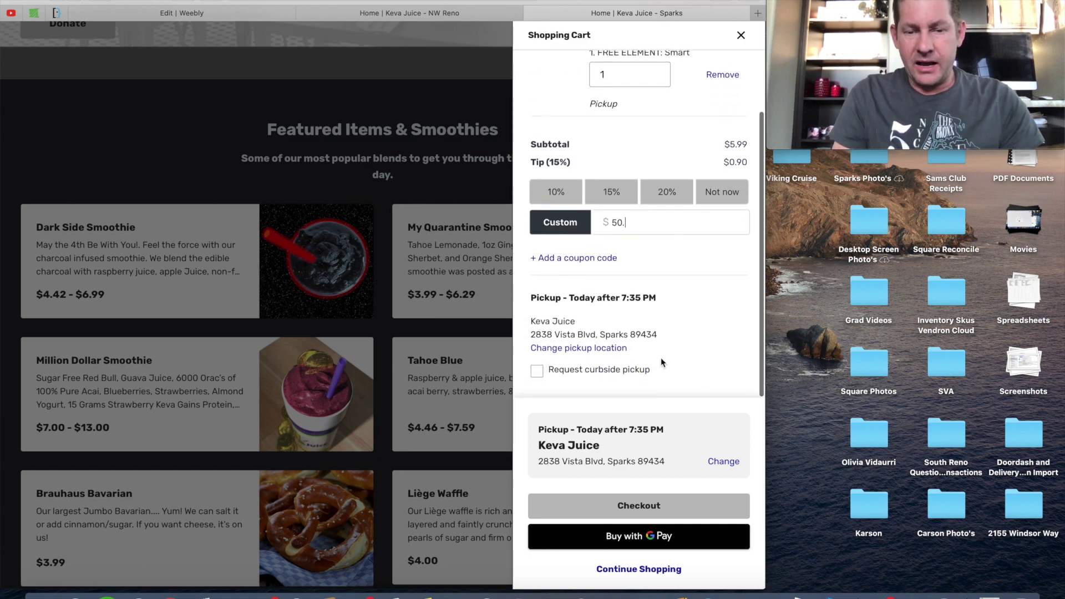
{"action": "left_click", "coordinate": [582, 349]}
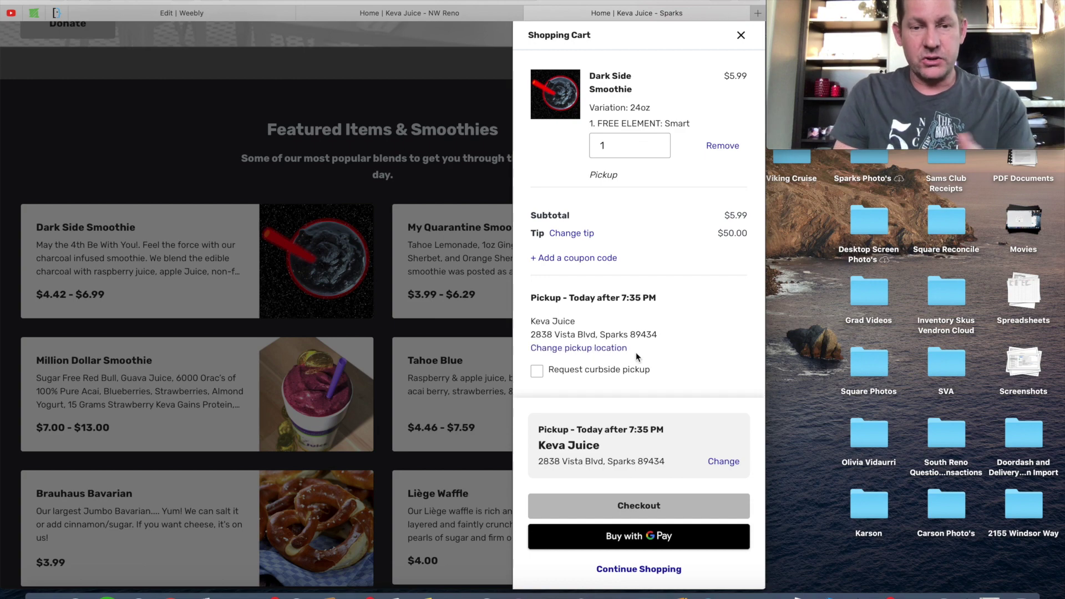
Keep pickup at the Sparks Vista Blvd store and open the shopping cart.
{"action": "left_click", "coordinate": [606, 349]}
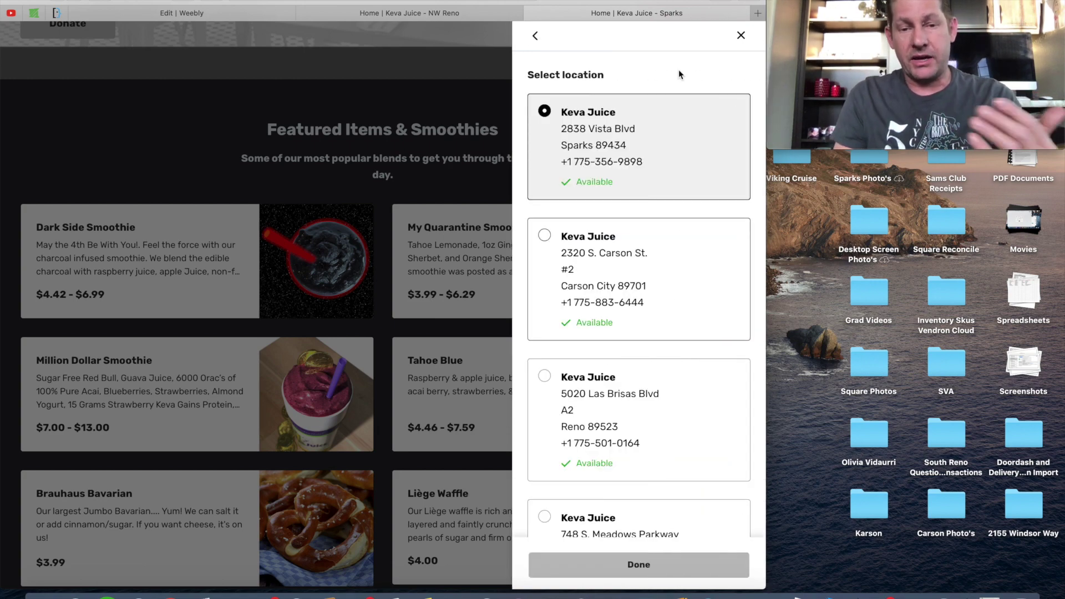
{"action": "left_click", "coordinate": [741, 35]}
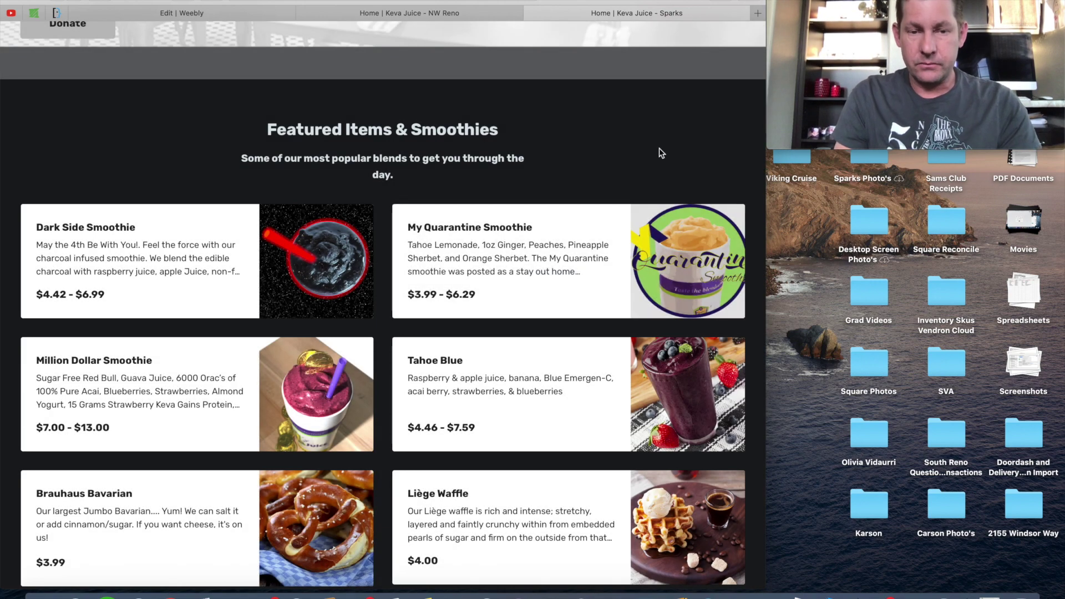
{"action": "scroll", "coordinate": [659, 150], "scroll_direction": "up", "scroll_amount": 10}
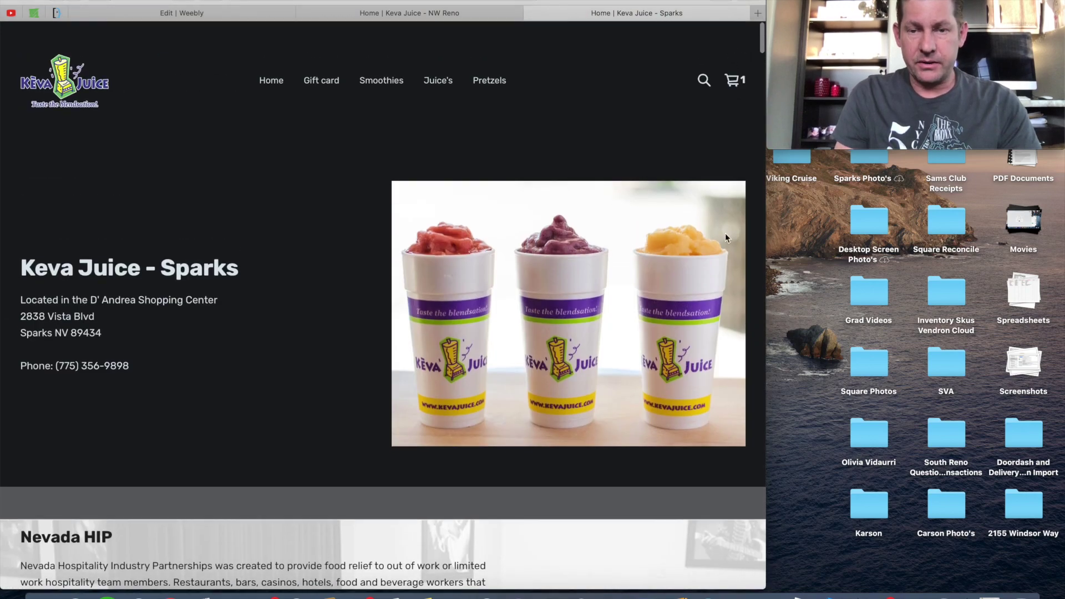
{"action": "left_click", "coordinate": [733, 81]}
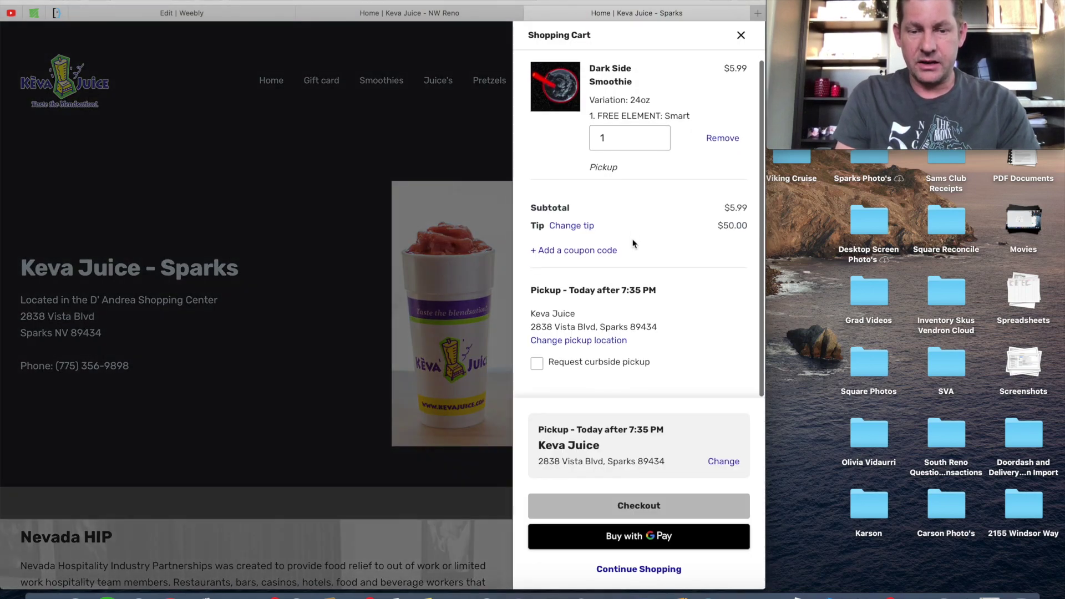
{"action": "scroll", "coordinate": [629, 355], "scroll_direction": "up", "scroll_amount": 1}
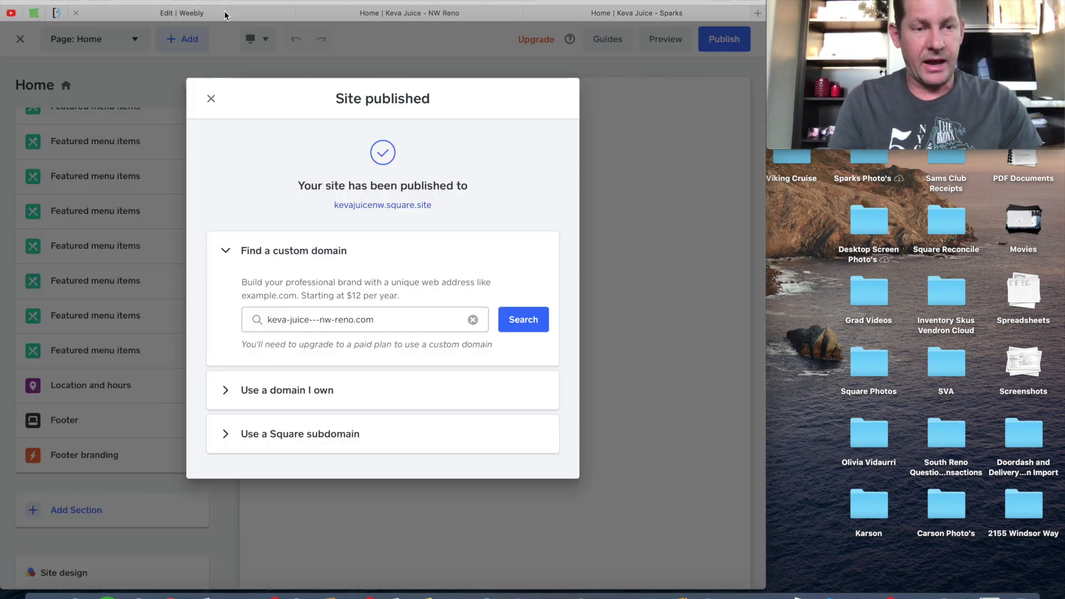
Dismiss the Site published dialog and exit the editor to the NW Reno store dashboard, heading to Orders.
{"action": "left_click", "coordinate": [211, 98]}
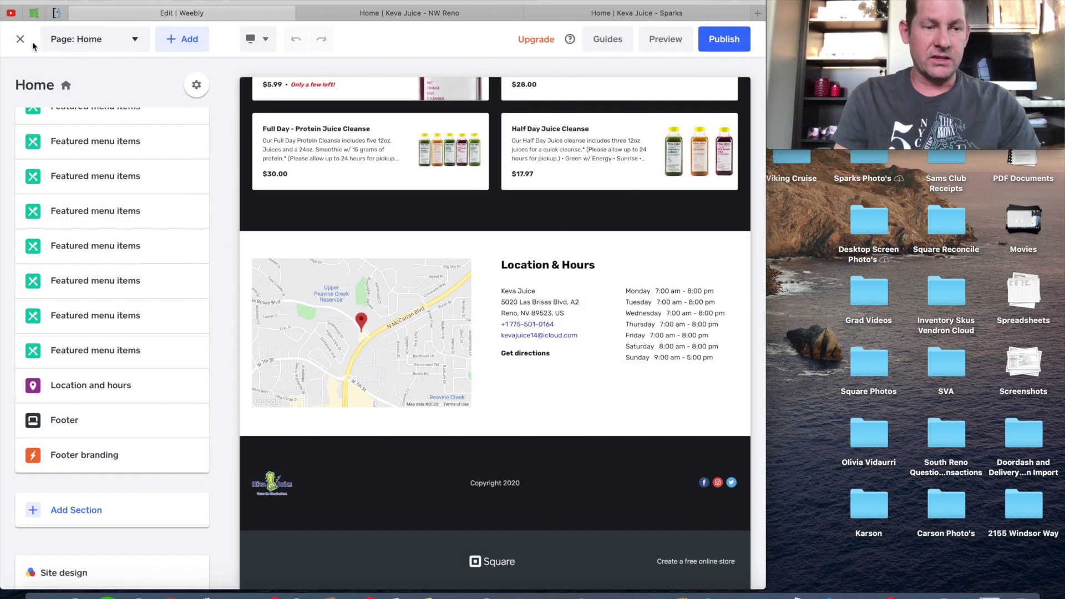
{"action": "left_click", "coordinate": [32, 43]}
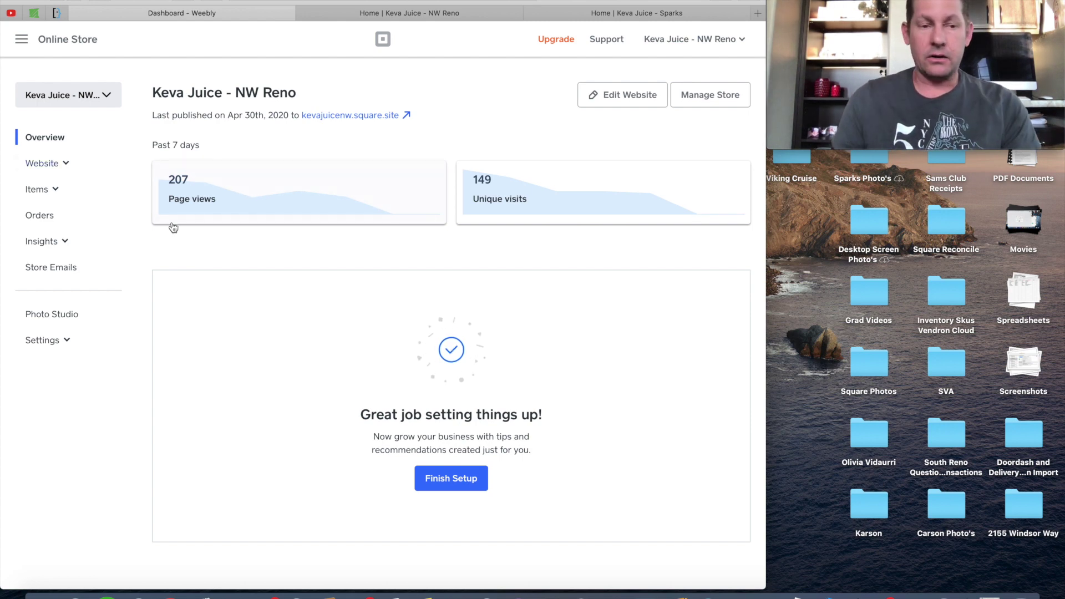
{"action": "left_click", "coordinate": [39, 216]}
{"action": "scroll", "coordinate": [345, 286], "scroll_direction": "down", "scroll_amount": 1}
{"action": "scroll", "coordinate": [344, 286], "scroll_direction": "down", "scroll_amount": 2}
{"action": "scroll", "coordinate": [347, 289], "scroll_direction": "down", "scroll_amount": 3}
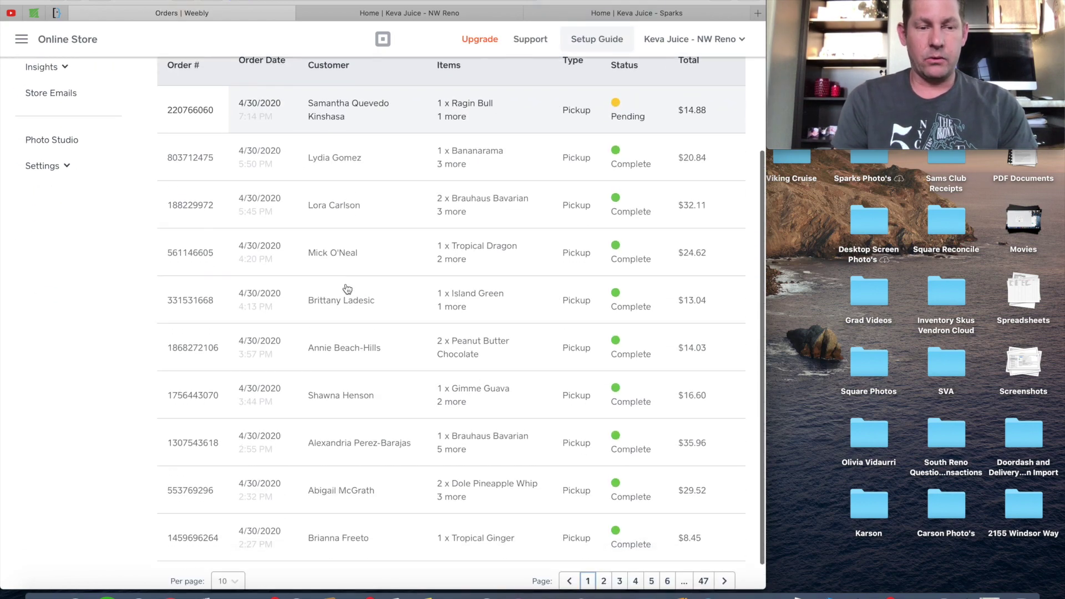
{"action": "scroll", "coordinate": [348, 289], "scroll_direction": "up", "scroll_amount": 1}
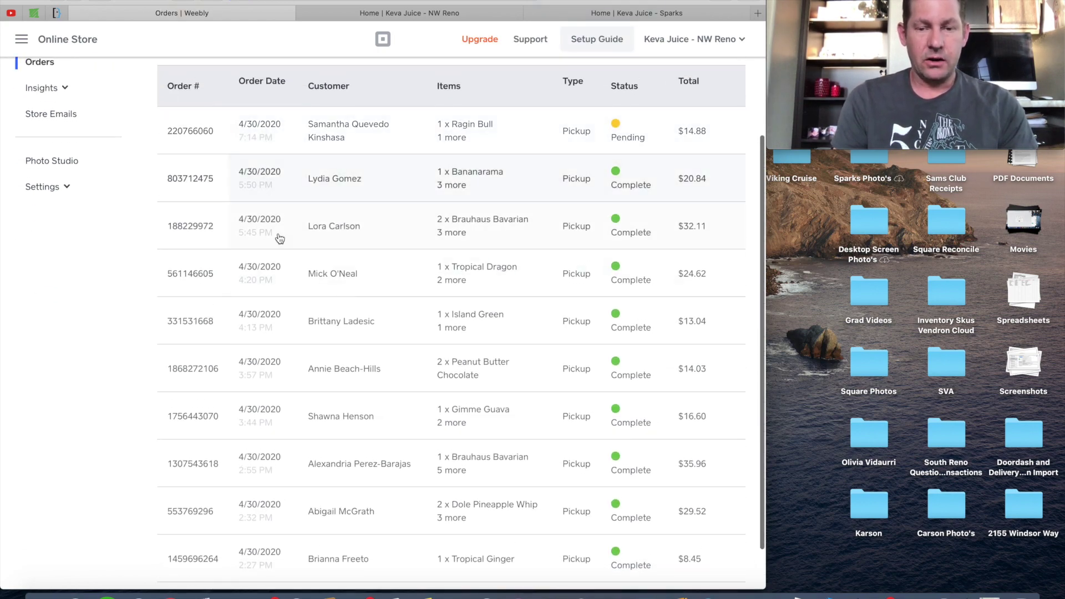
{"action": "scroll", "coordinate": [281, 250], "scroll_direction": "down", "scroll_amount": 1}
{"action": "scroll", "coordinate": [580, 425], "scroll_direction": "down", "scroll_amount": 1}
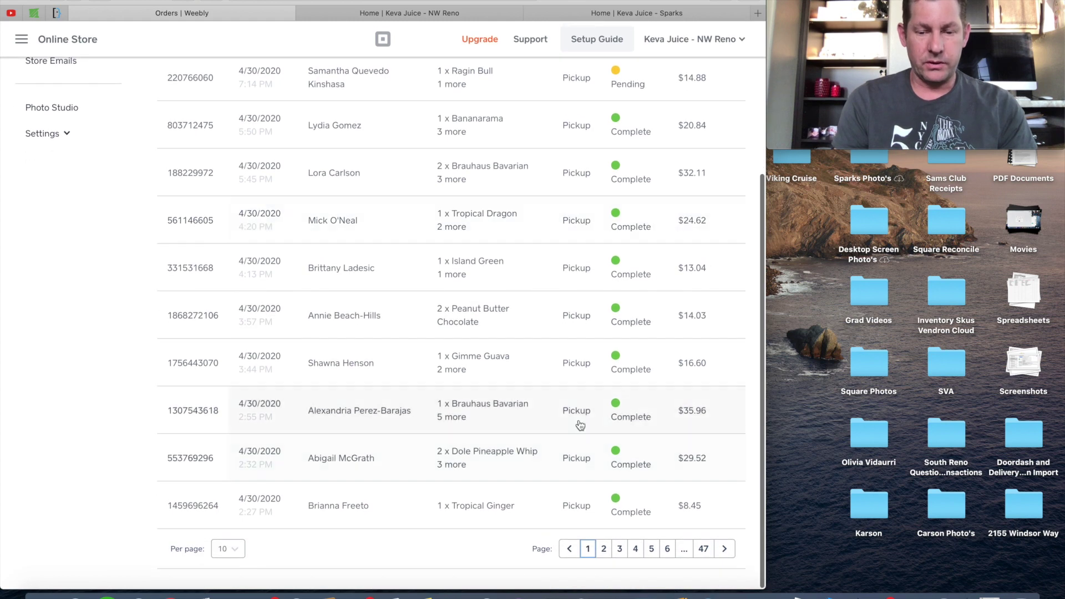
{"action": "scroll", "coordinate": [509, 427], "scroll_direction": "down", "scroll_amount": 1}
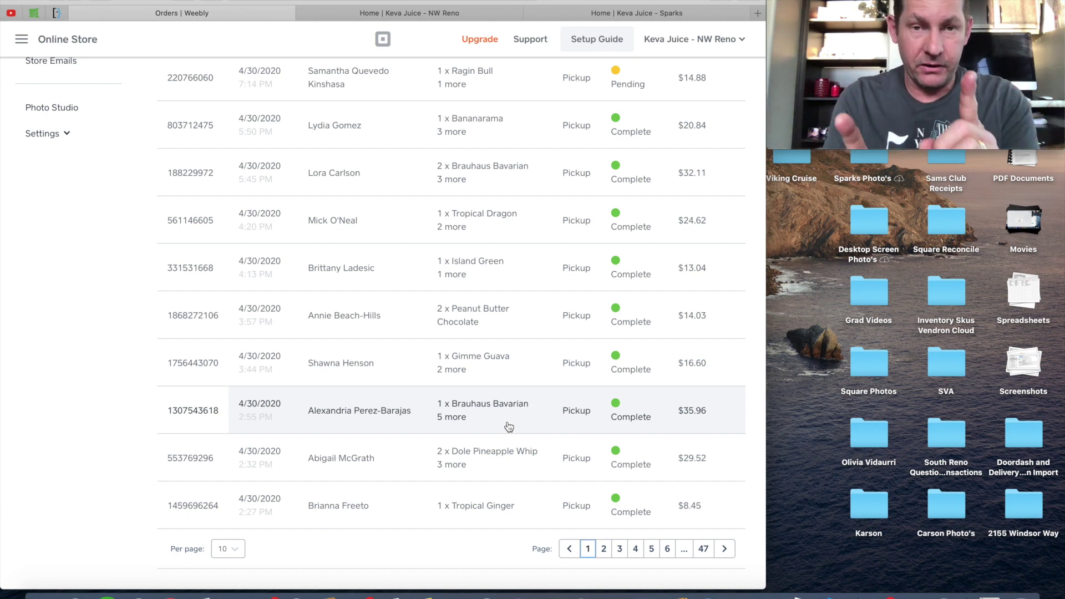
Start a new blank Safari tab after reviewing the NW Reno orders list.
{"action": "left_click", "coordinate": [758, 12]}
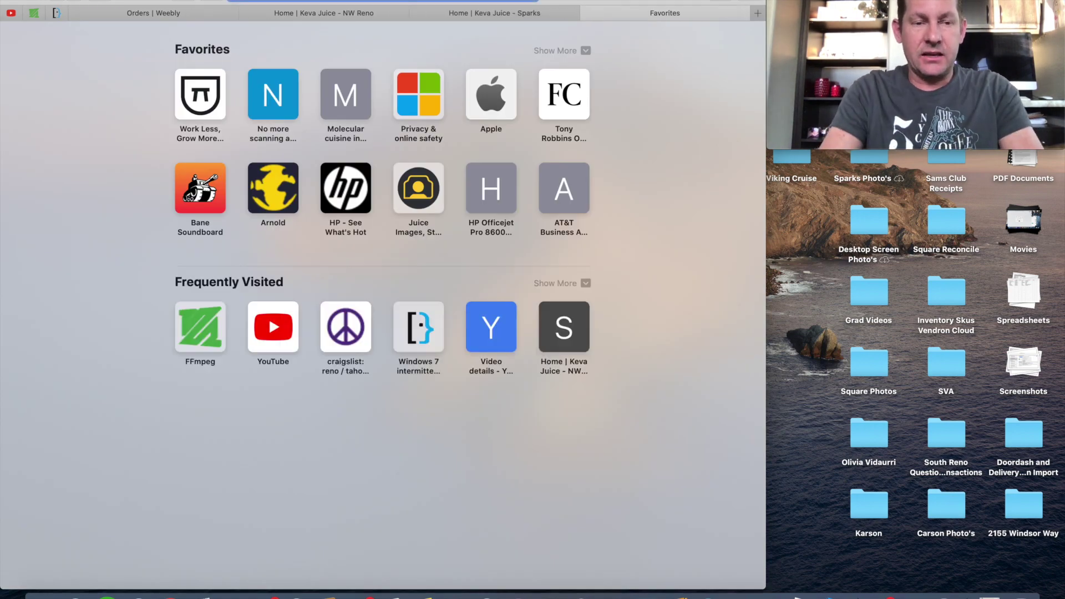
{"action": "type", "text": "www.kevacom"}
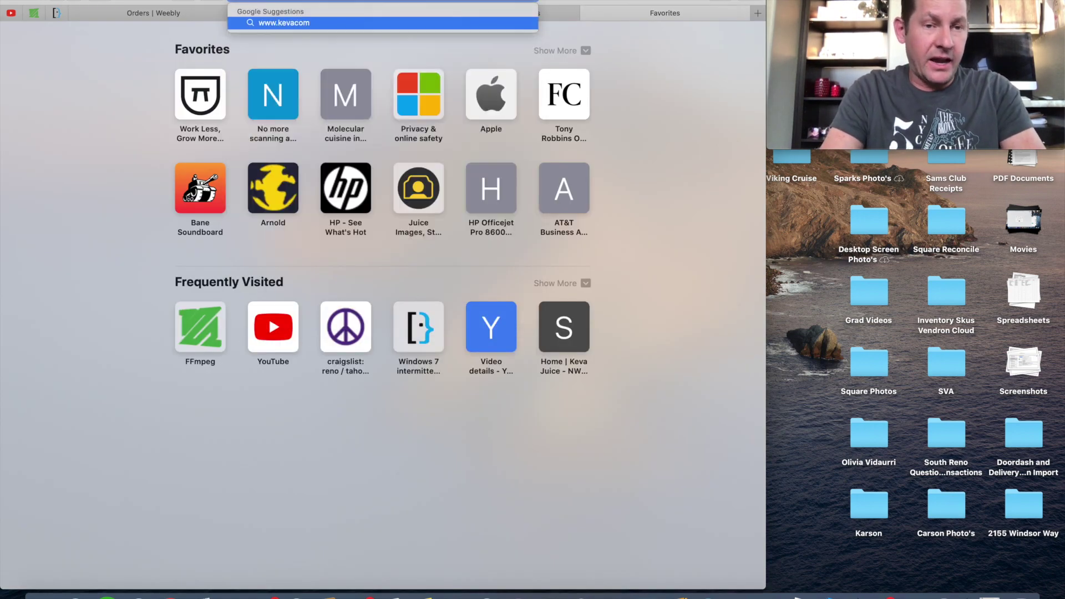
Go to keva.com/wp-admin in the new tab, then show the Keva Juice homepage tab.
{"action": "key", "text": "BackSpace"}
{"action": "key", "text": "BackSpace"}
{"action": "key", "text": "BackSpace"}
{"action": "type", "text": ".com"}
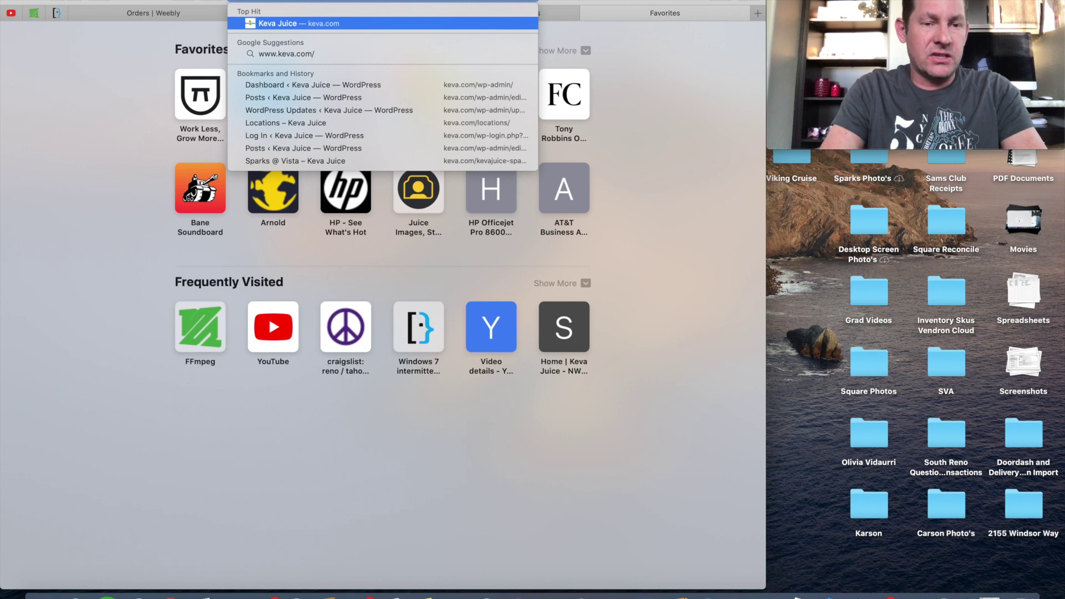
{"action": "type", "text": "/w"}
{"action": "key", "text": "Return"}
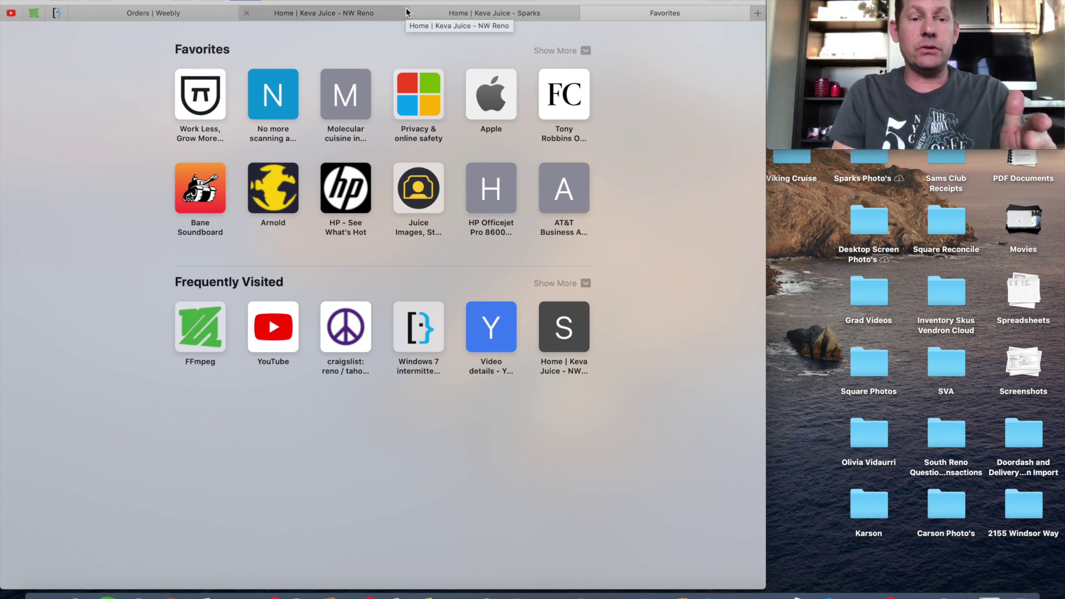
{"action": "left_click", "coordinate": [372, 16]}
{"action": "mouse_move", "coordinate": [246, 200]}
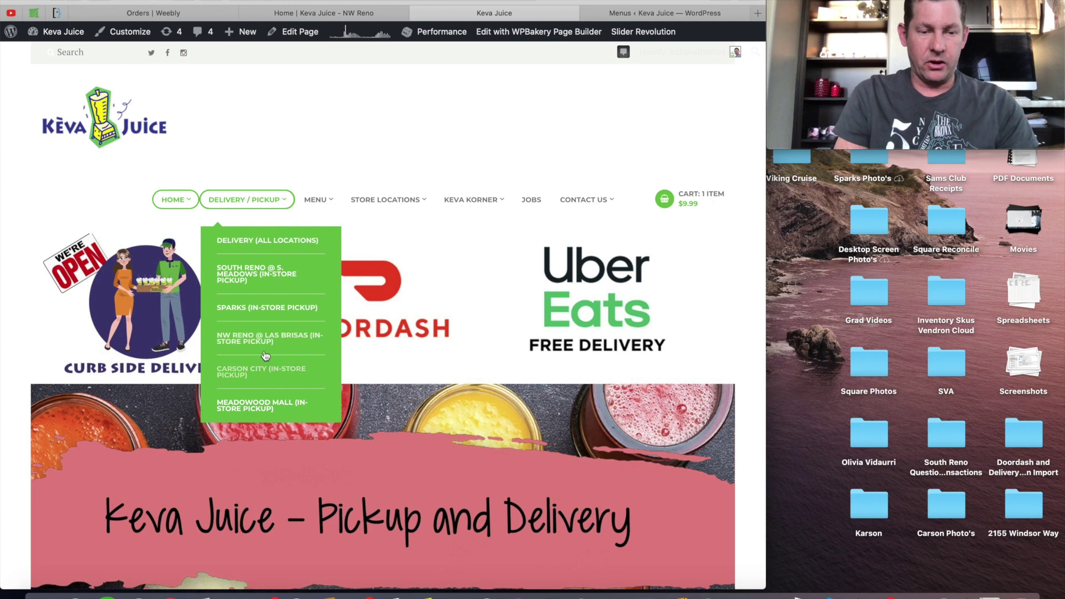
{"action": "left_click", "coordinate": [622, 16]}
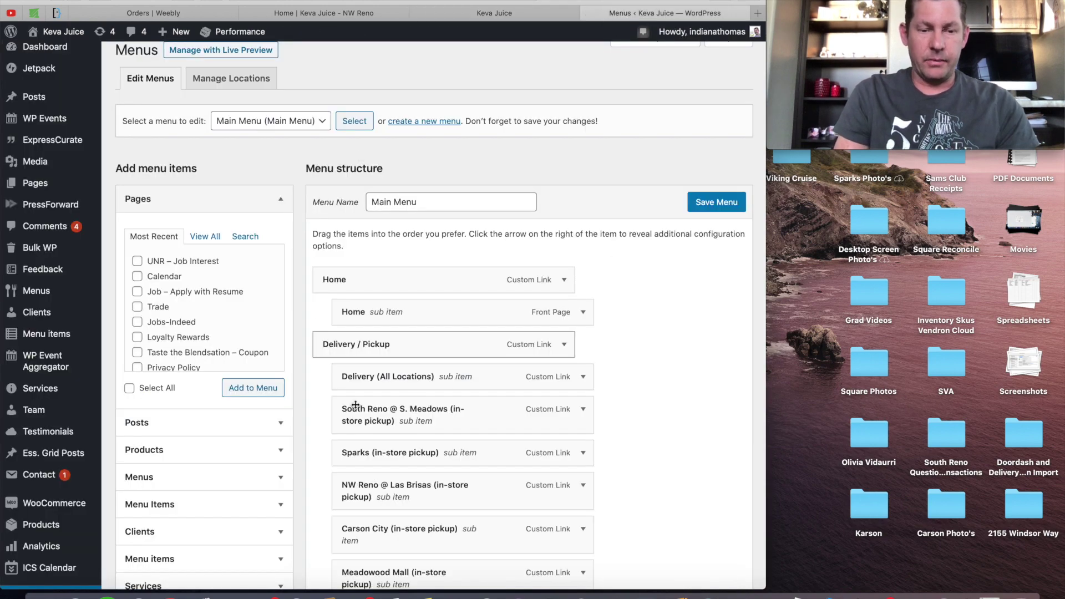
{"action": "scroll", "coordinate": [374, 359], "scroll_direction": "down", "scroll_amount": 2}
{"action": "scroll", "coordinate": [373, 392], "scroll_direction": "down", "scroll_amount": 2}
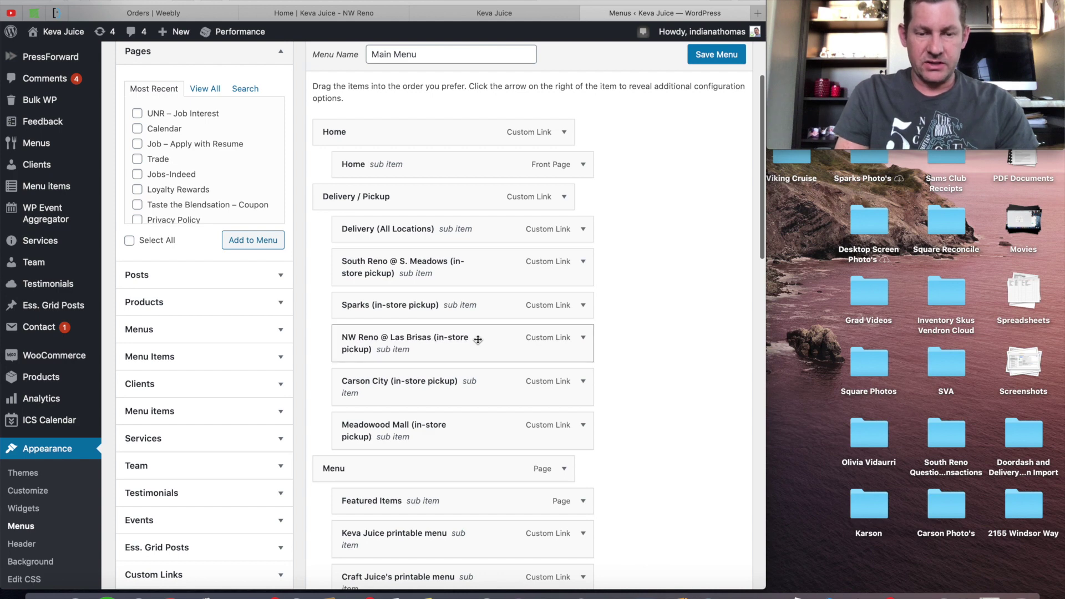
{"action": "left_click", "coordinate": [583, 339]}
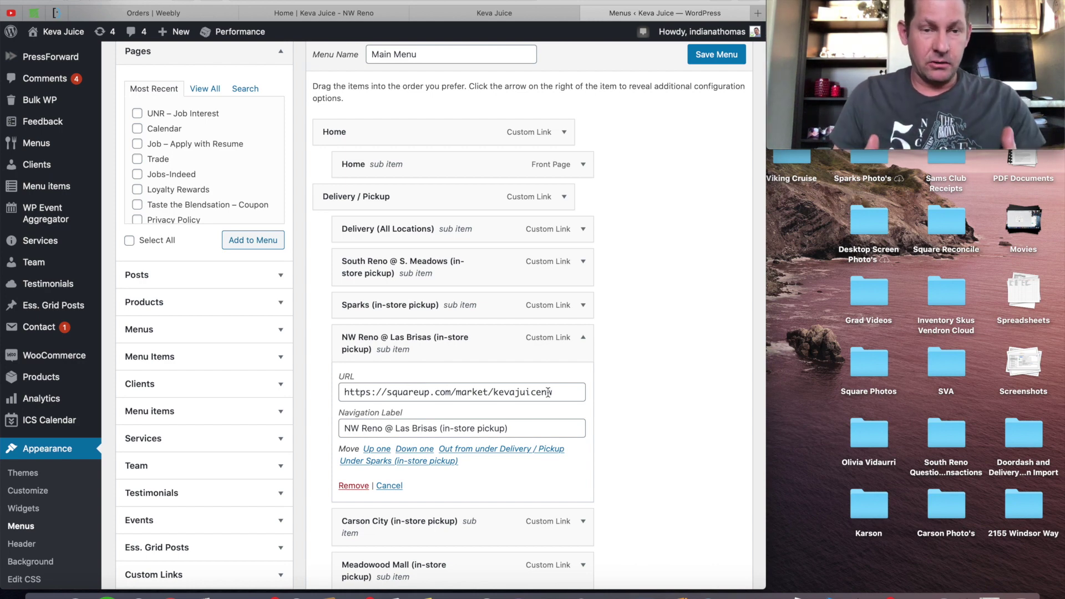
{"action": "mouse_move", "coordinate": [233, 32]}
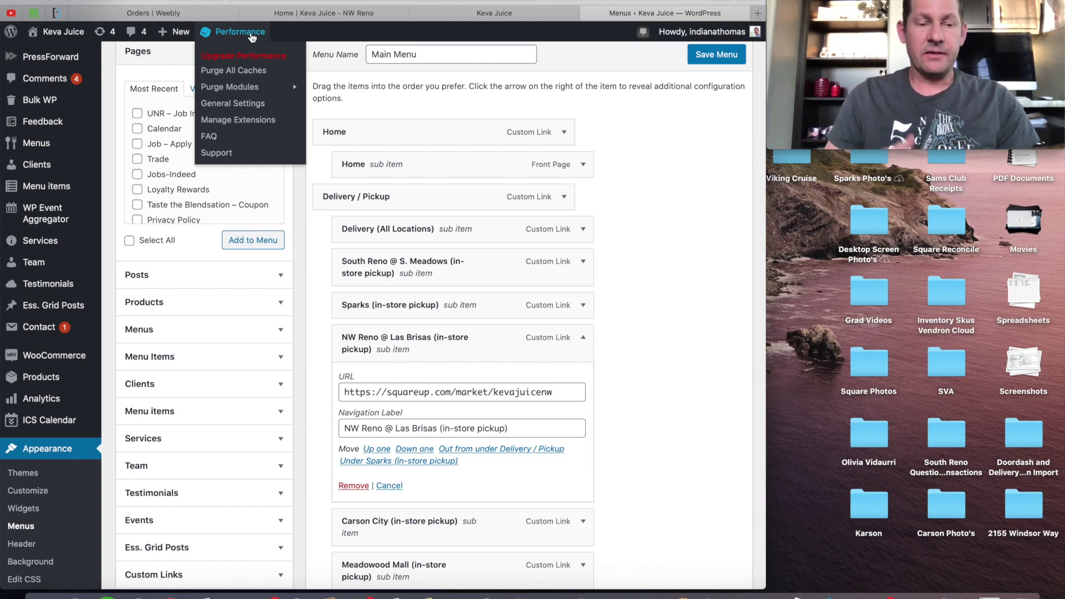
{"action": "left_click", "coordinate": [500, 12]}
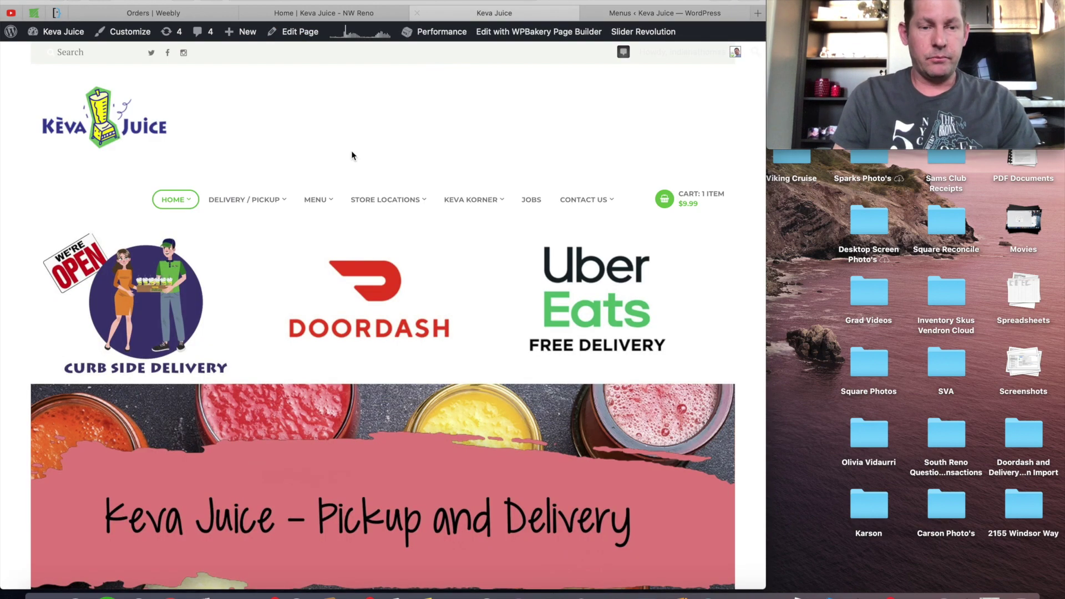
{"action": "scroll", "coordinate": [352, 151], "scroll_direction": "down", "scroll_amount": 3}
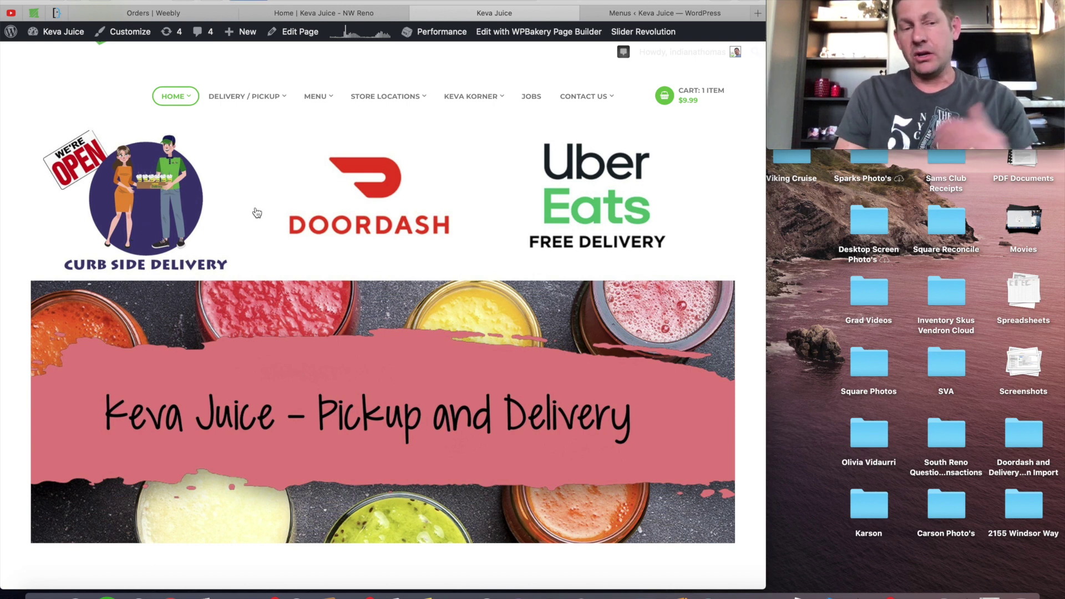
From Store Locations, follow South Reno's Order Online for Pickup! link to its Square store.
{"action": "left_click", "coordinate": [364, 198]}
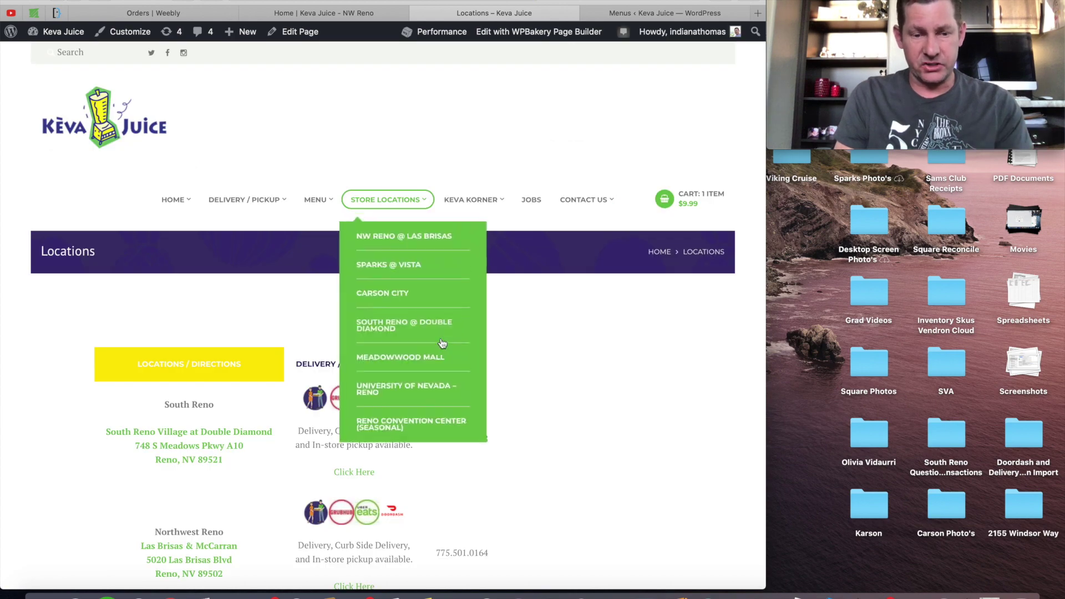
{"action": "scroll", "coordinate": [441, 342], "scroll_direction": "down", "scroll_amount": 3}
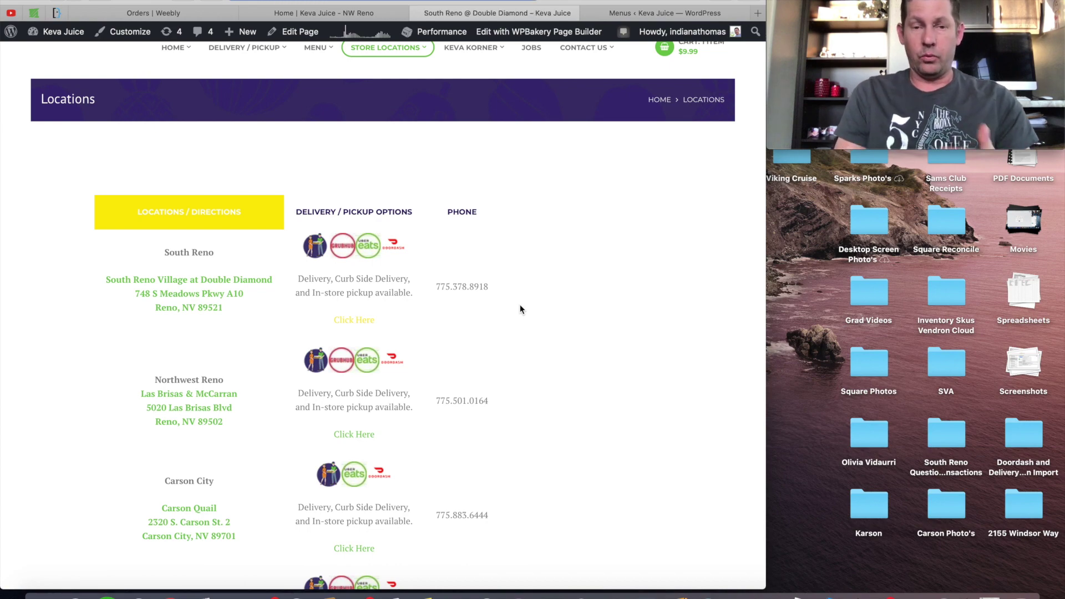
{"action": "scroll", "coordinate": [520, 310], "scroll_direction": "down", "scroll_amount": 3}
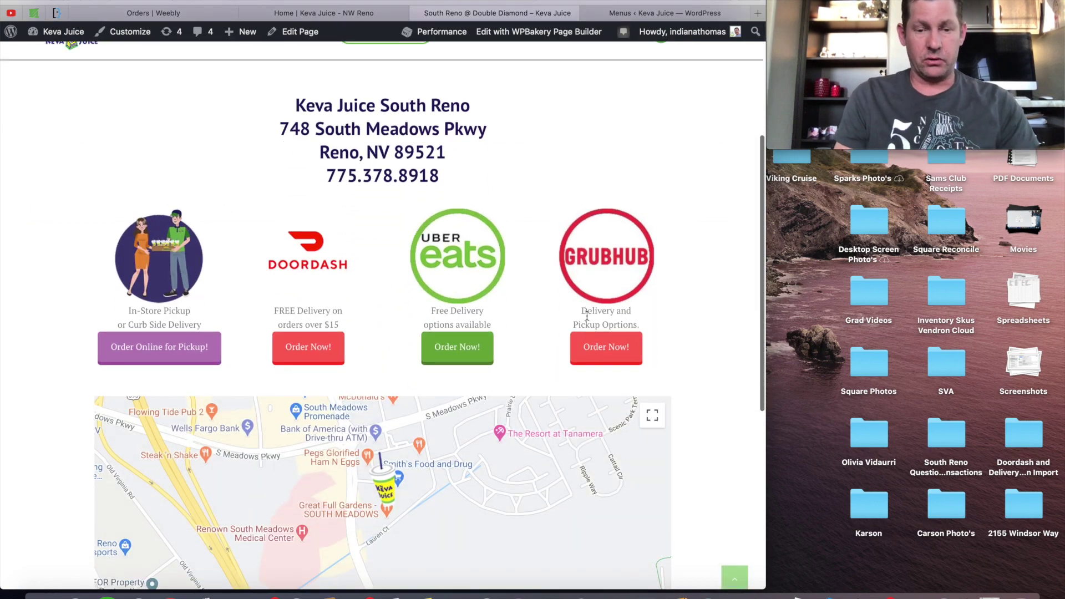
{"action": "left_click", "coordinate": [176, 344]}
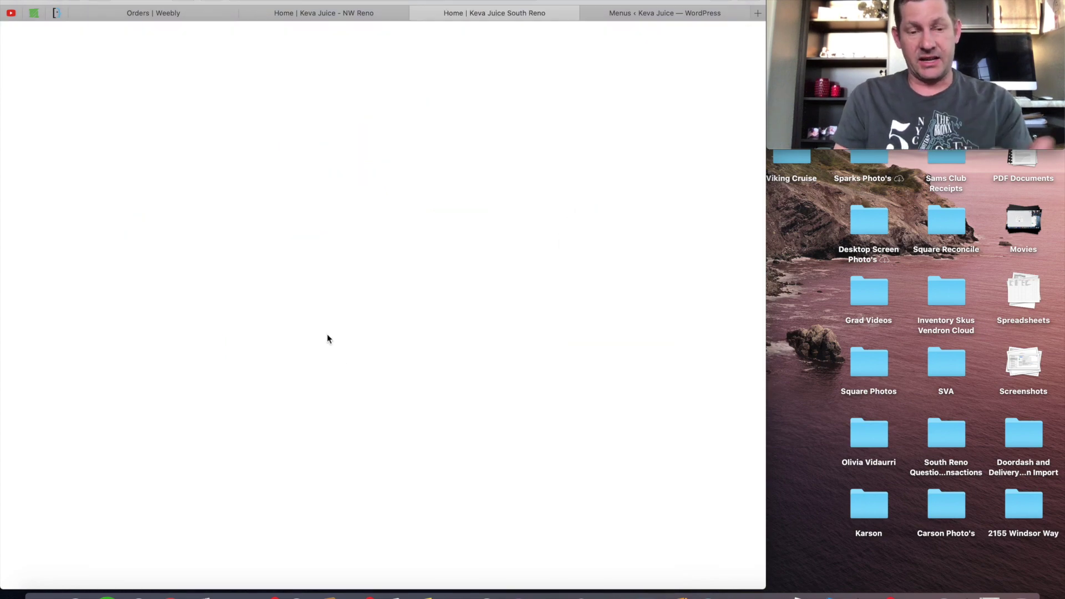
{"action": "scroll", "coordinate": [327, 338], "scroll_direction": "down", "scroll_amount": 3}
{"action": "scroll", "coordinate": [327, 338], "scroll_direction": "down", "scroll_amount": 2}
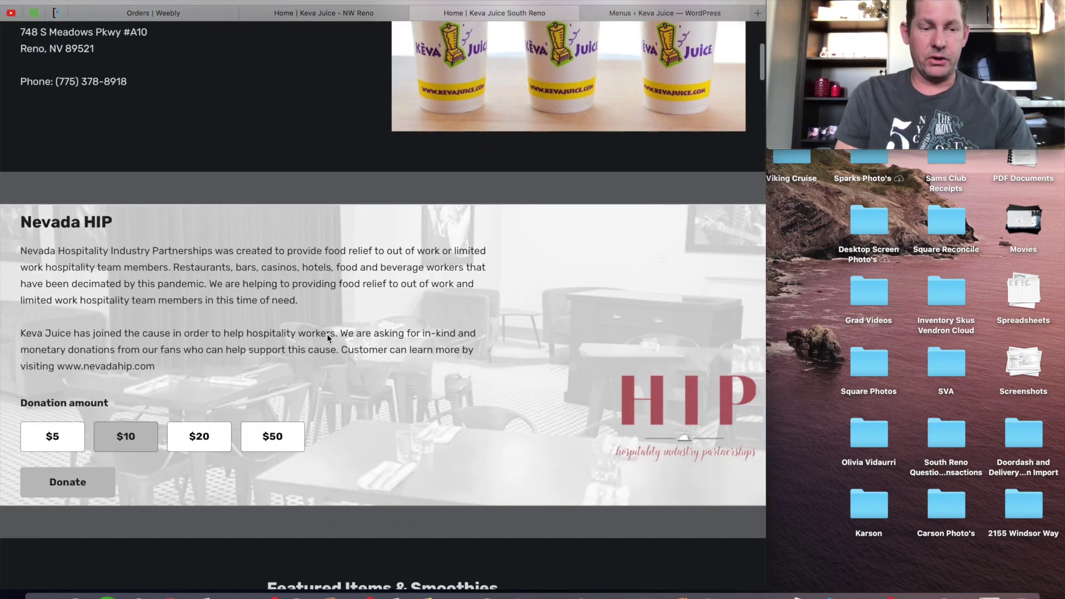
{"action": "scroll", "coordinate": [327, 339], "scroll_direction": "down", "scroll_amount": 2}
{"action": "scroll", "coordinate": [327, 338], "scroll_direction": "down", "scroll_amount": 3}
{"action": "scroll", "coordinate": [327, 339], "scroll_direction": "down", "scroll_amount": 5}
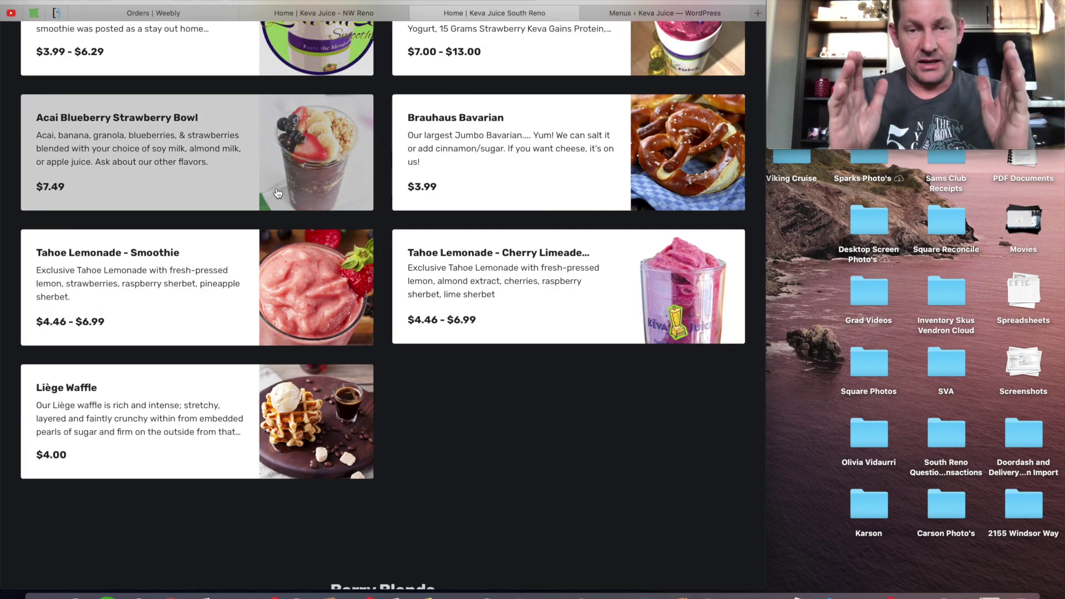